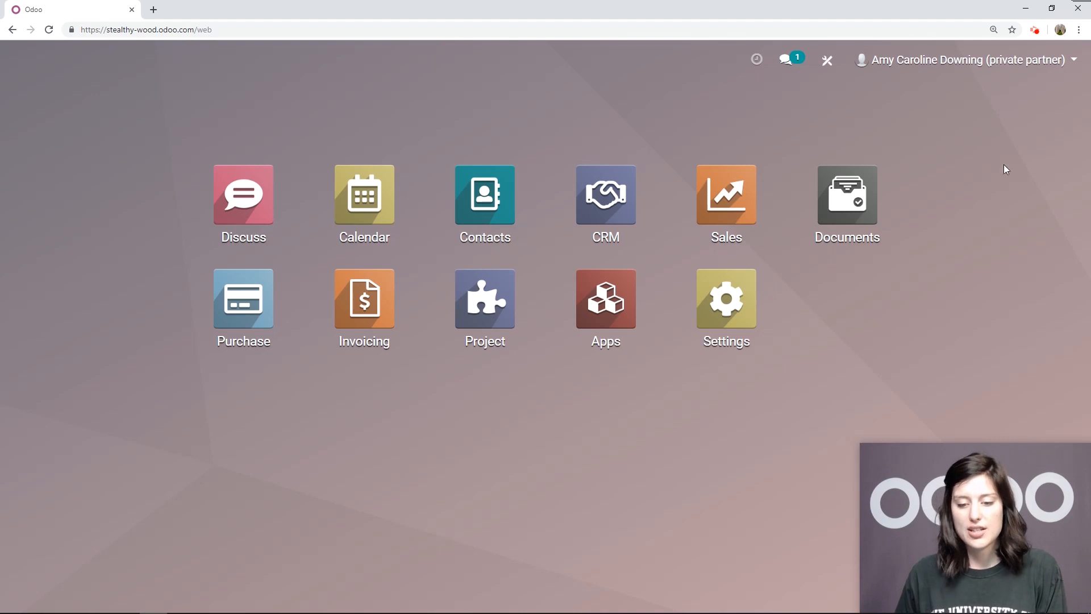
Open Studio from the home screen and change the home background to the dark wood planks image
{"action": "left_click", "coordinate": [830, 59]}
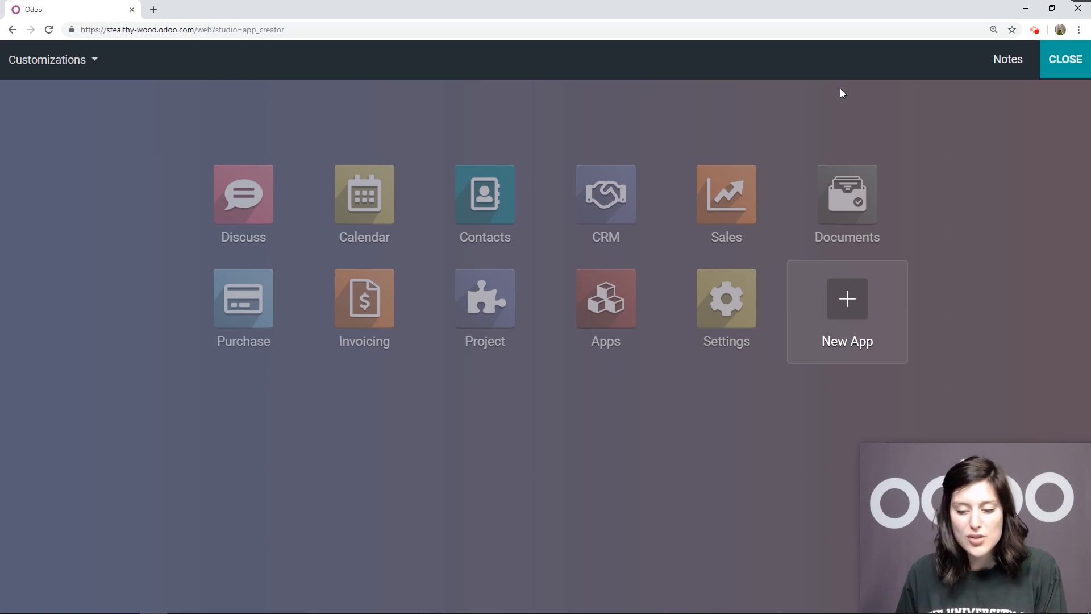
{"action": "left_click", "coordinate": [86, 66]}
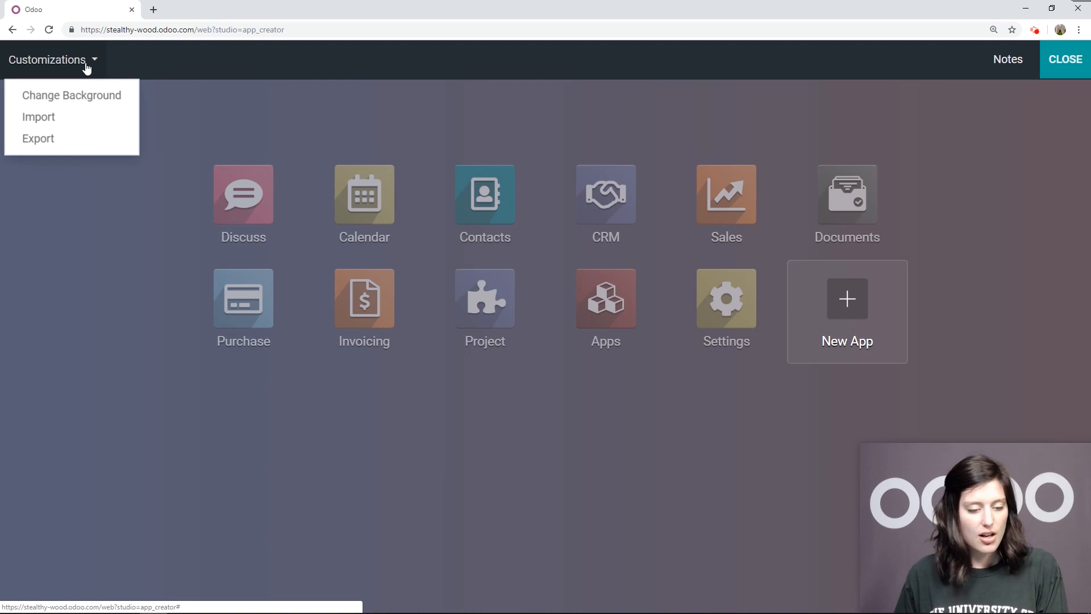
{"action": "left_click", "coordinate": [75, 98]}
{"action": "left_click", "coordinate": [470, 174]}
{"action": "left_click", "coordinate": [594, 590]}
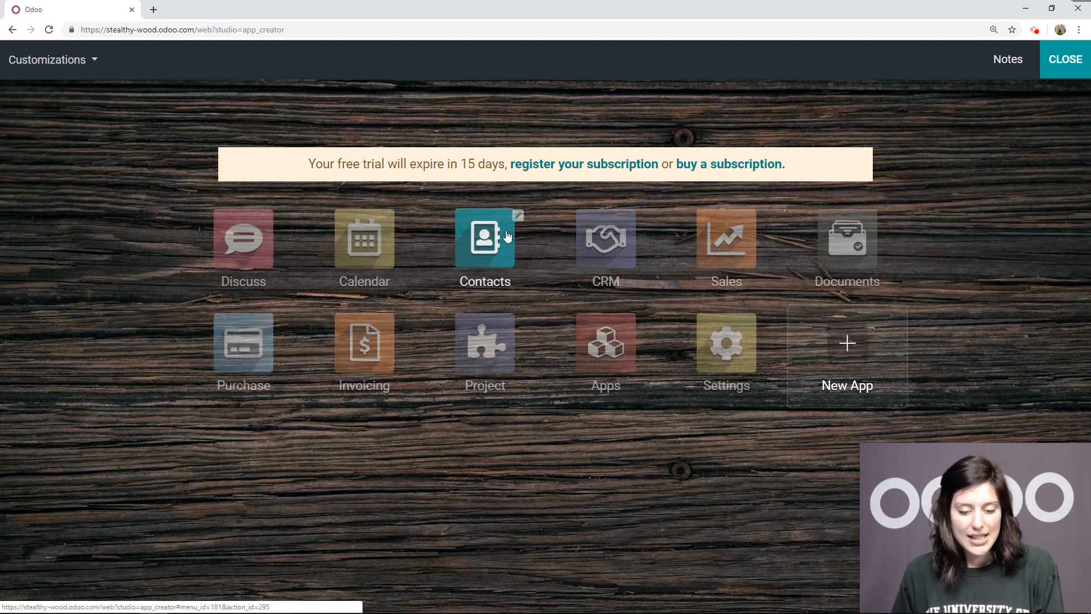
Open the Contacts app in Studio and bring up its form view for editing
{"action": "left_click", "coordinate": [508, 236]}
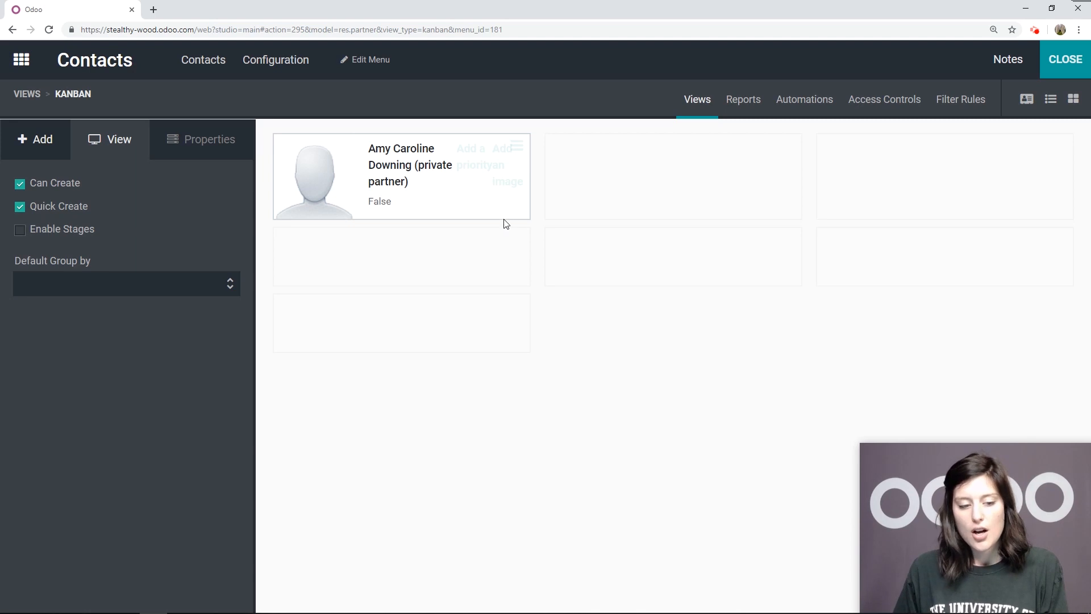
{"action": "left_click", "coordinate": [27, 94]}
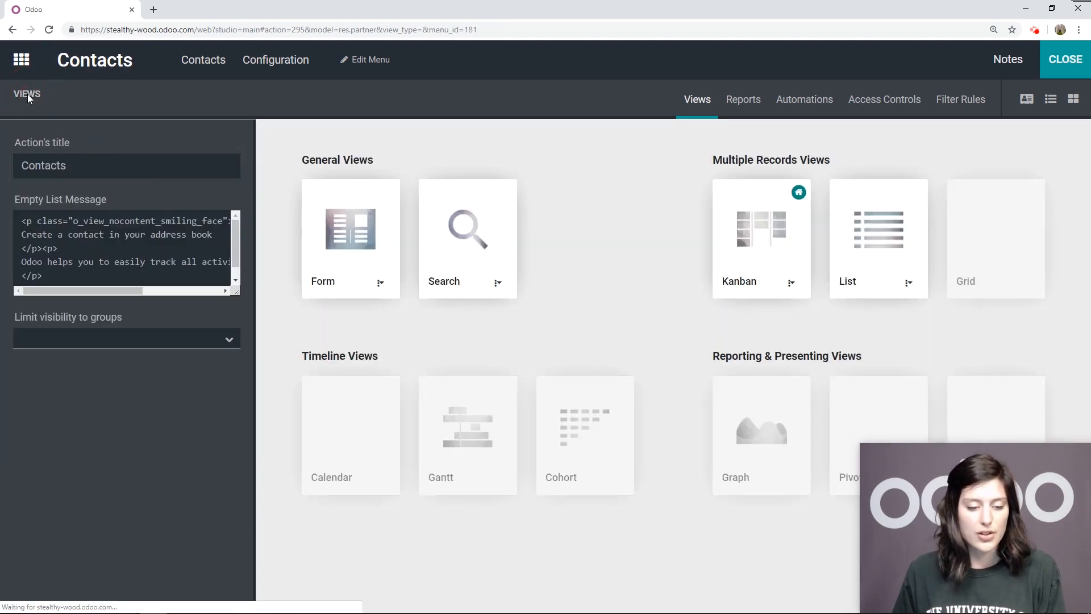
{"action": "left_click", "coordinate": [363, 233]}
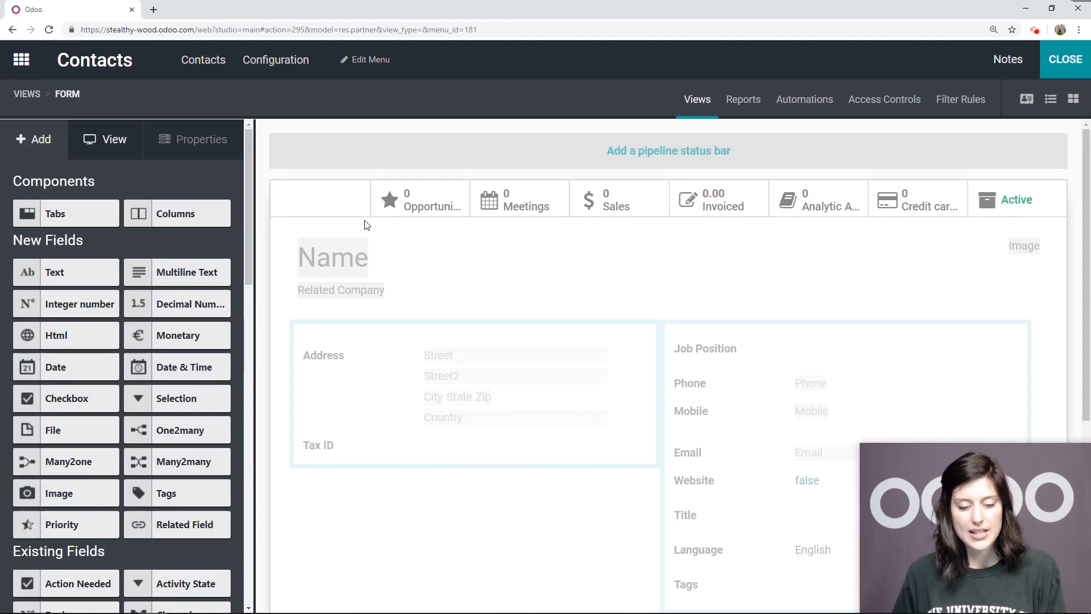
{"action": "left_click", "coordinate": [1027, 100]}
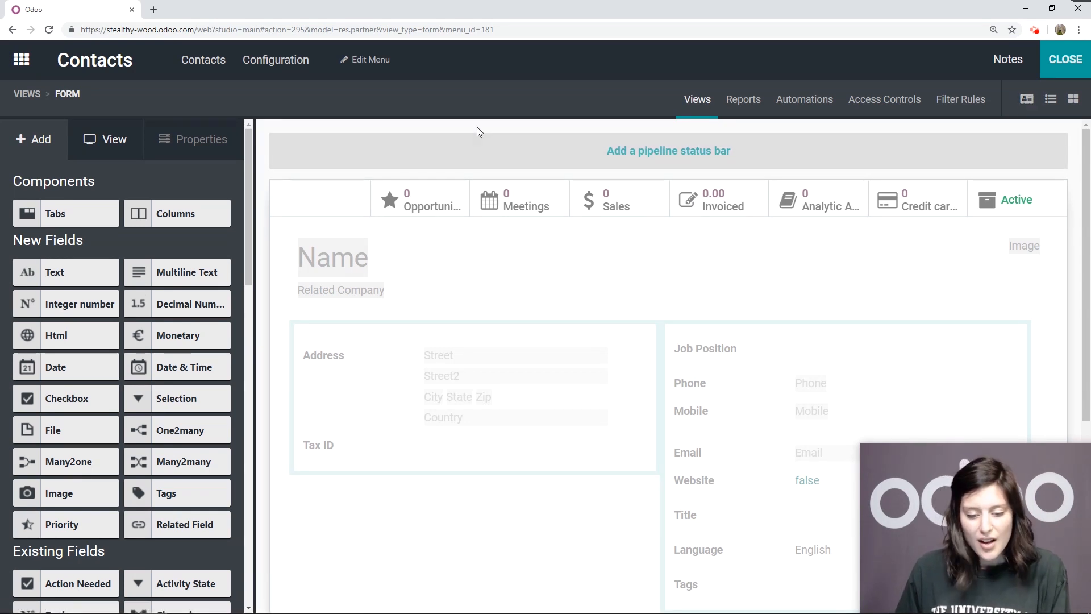
Add a new page after the Invoicing page of the contact form and label it Privacy Settings
{"action": "scroll", "coordinate": [483, 154], "scroll_direction": "down", "scroll_amount": 5}
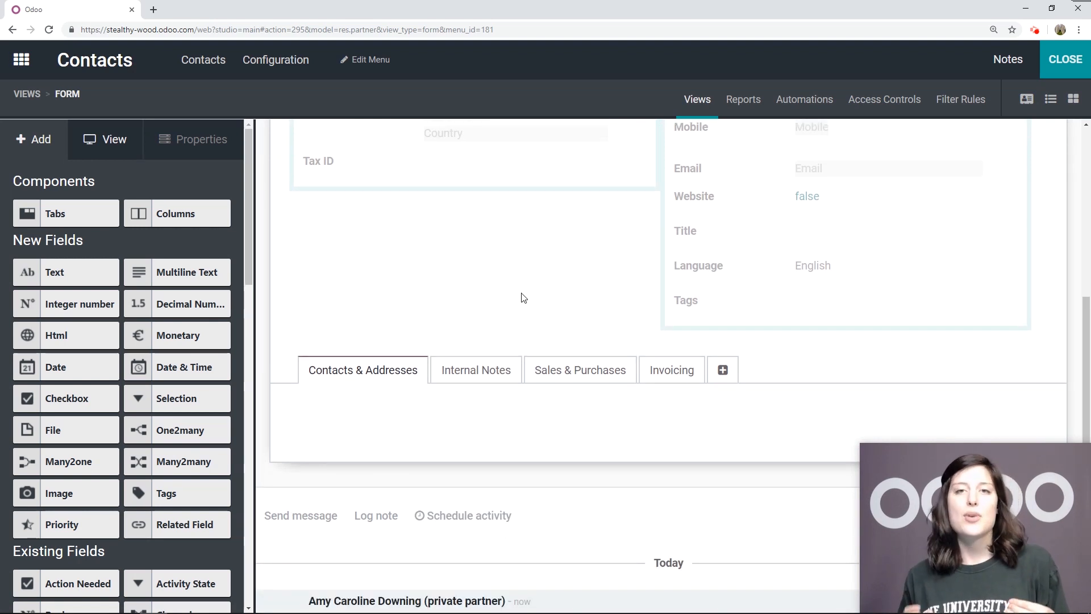
{"action": "left_click", "coordinate": [722, 371]}
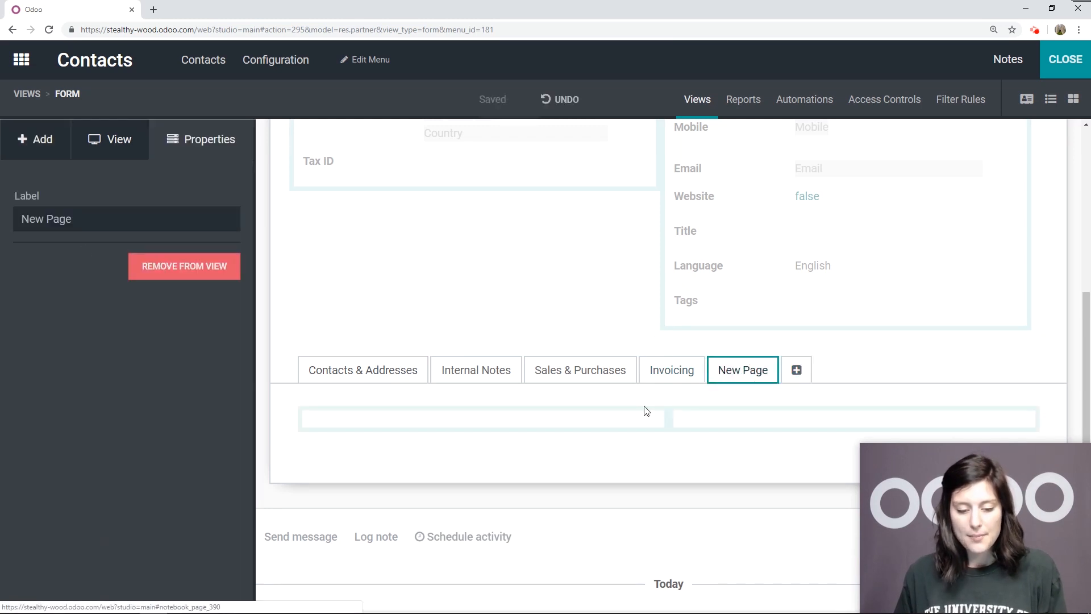
{"action": "left_click_drag", "start_coordinate": [83, 220], "coordinate": [7, 222]}
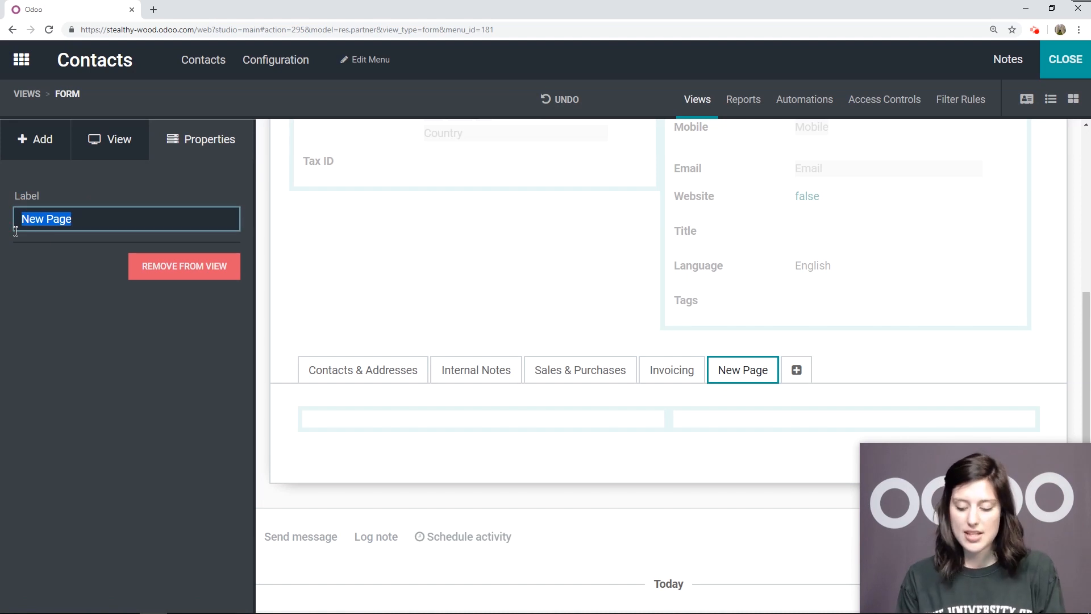
{"action": "type", "text": "Privacy Settings"}
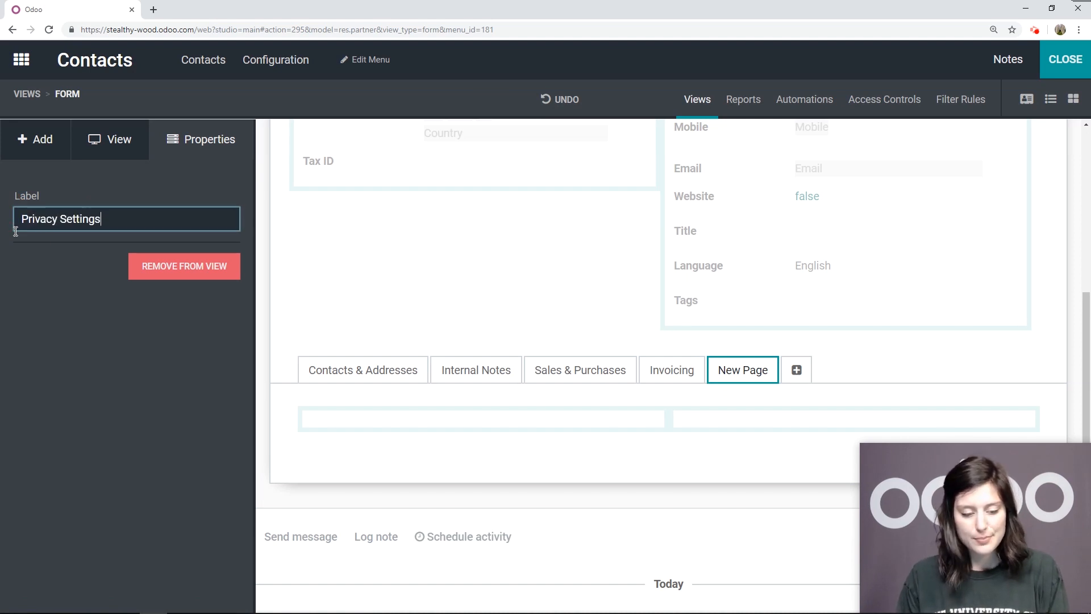
{"action": "left_click", "coordinate": [115, 184]}
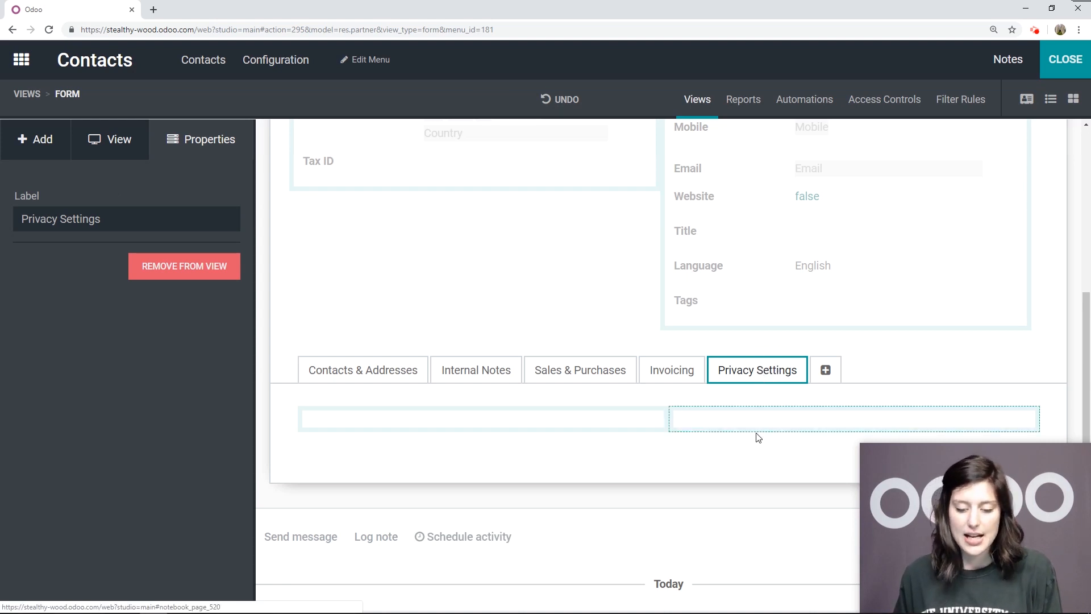
Add a checkbox field to the first column of the Privacy Settings page and label it Has a Public Identity
{"action": "left_click", "coordinate": [54, 148]}
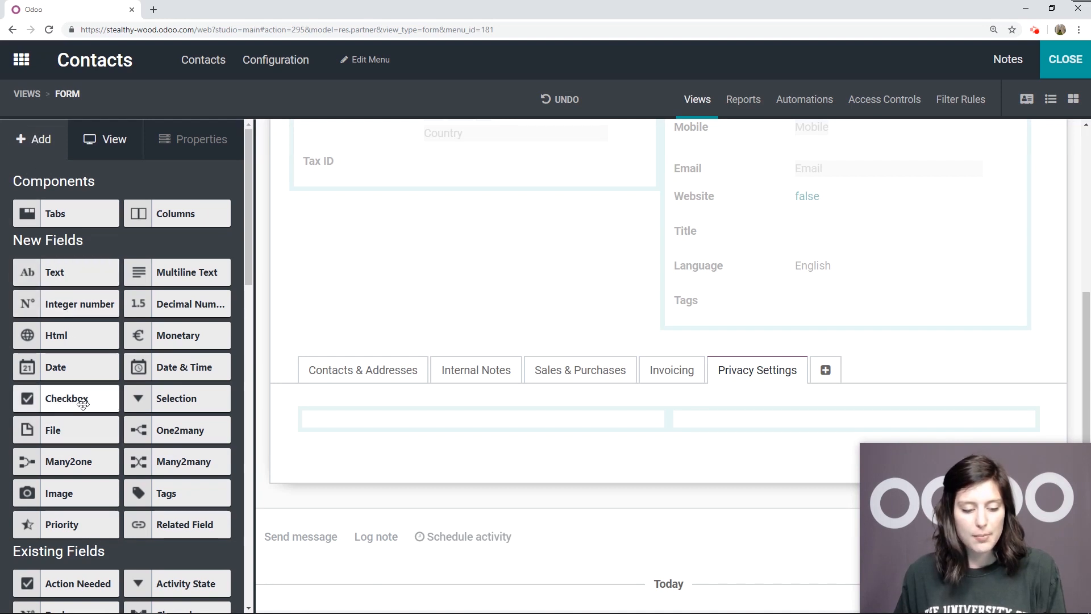
{"action": "left_click_drag", "start_coordinate": [68, 401], "coordinate": [375, 440]}
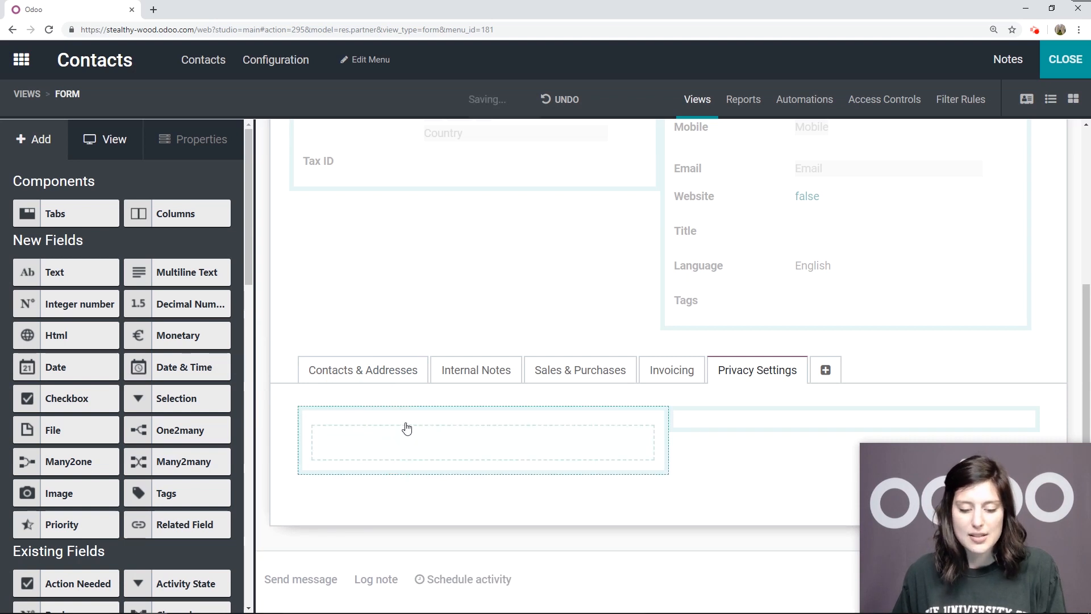
{"action": "scroll", "coordinate": [428, 430], "scroll_direction": "down", "scroll_amount": 1}
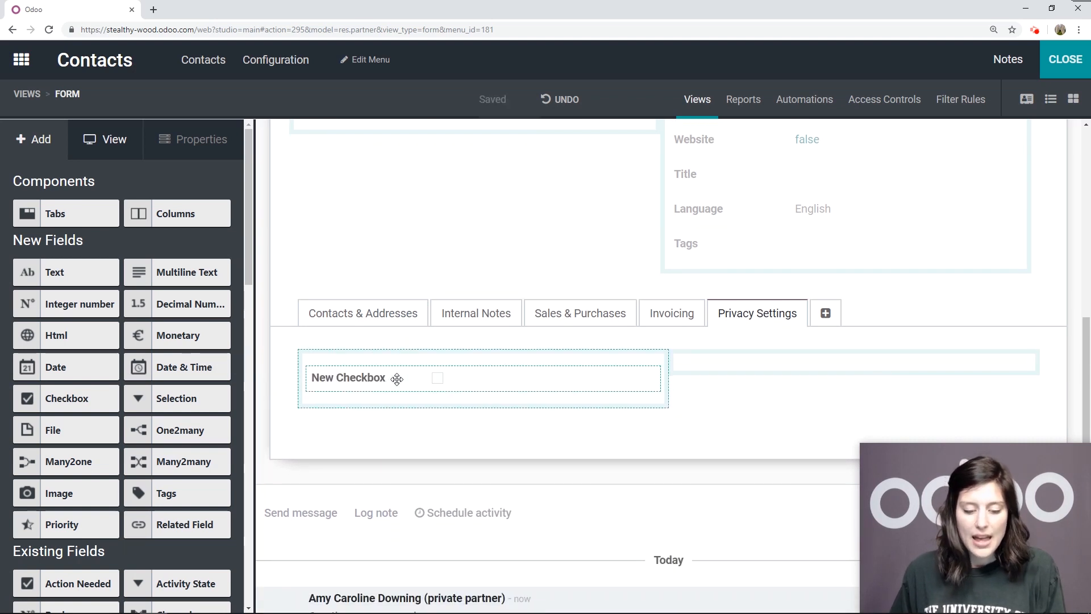
{"action": "left_click", "coordinate": [357, 379]}
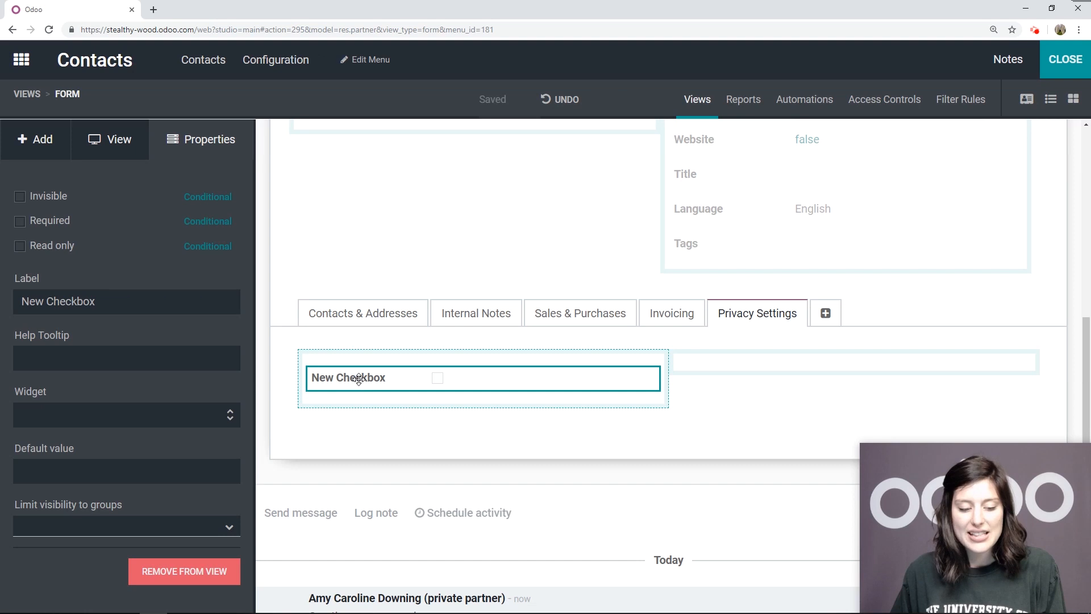
{"action": "left_click_drag", "start_coordinate": [151, 306], "coordinate": [4, 306]}
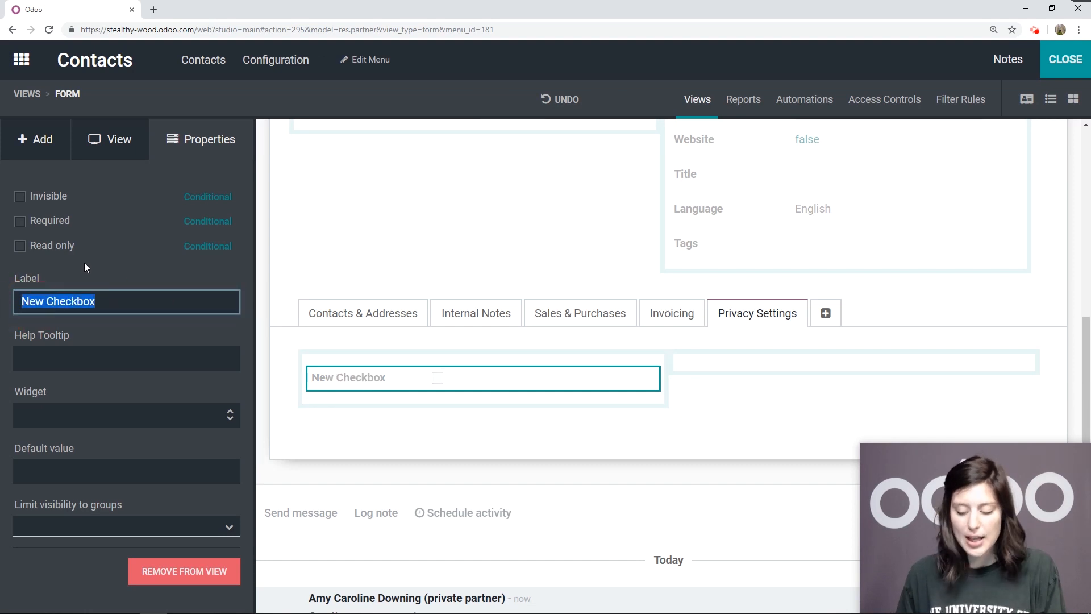
{"action": "type", "text": "Ha"}
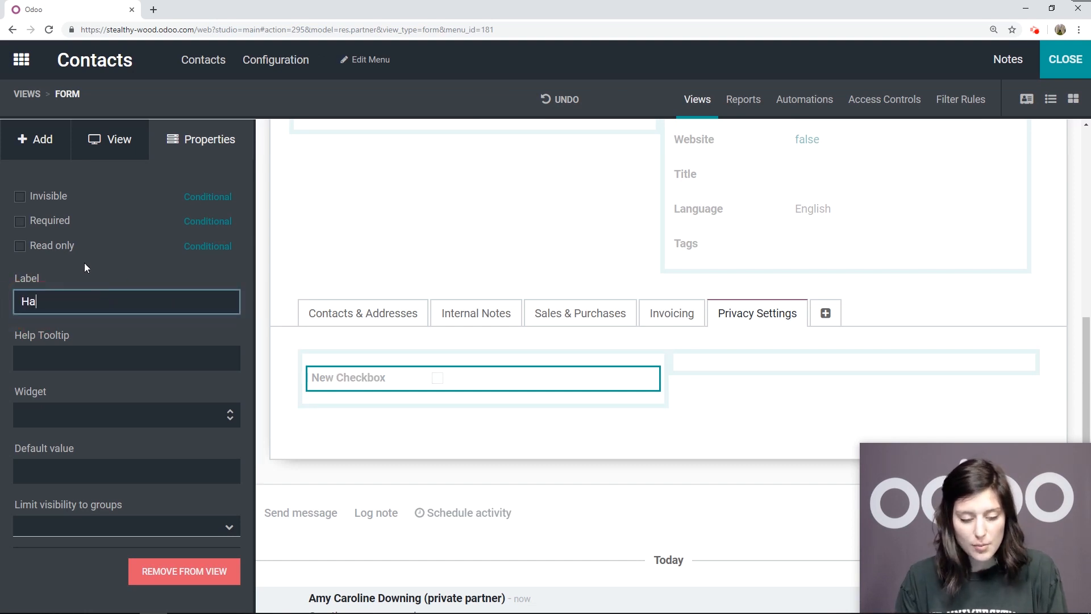
{"action": "type", "text": "s a P"}
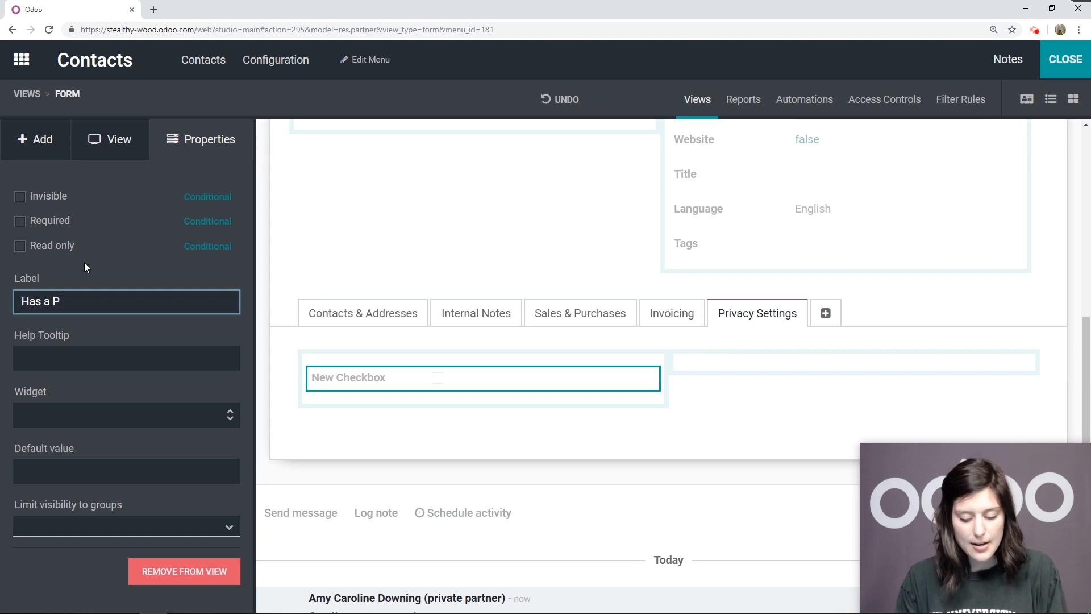
{"action": "type", "text": "ublic Identity"}
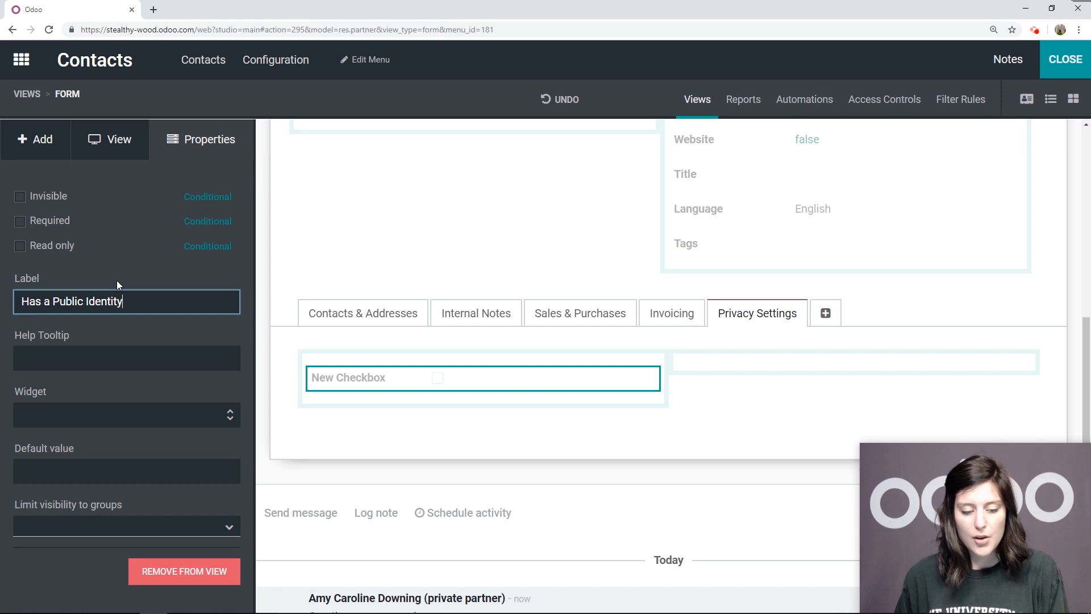
{"action": "left_click", "coordinate": [142, 269]}
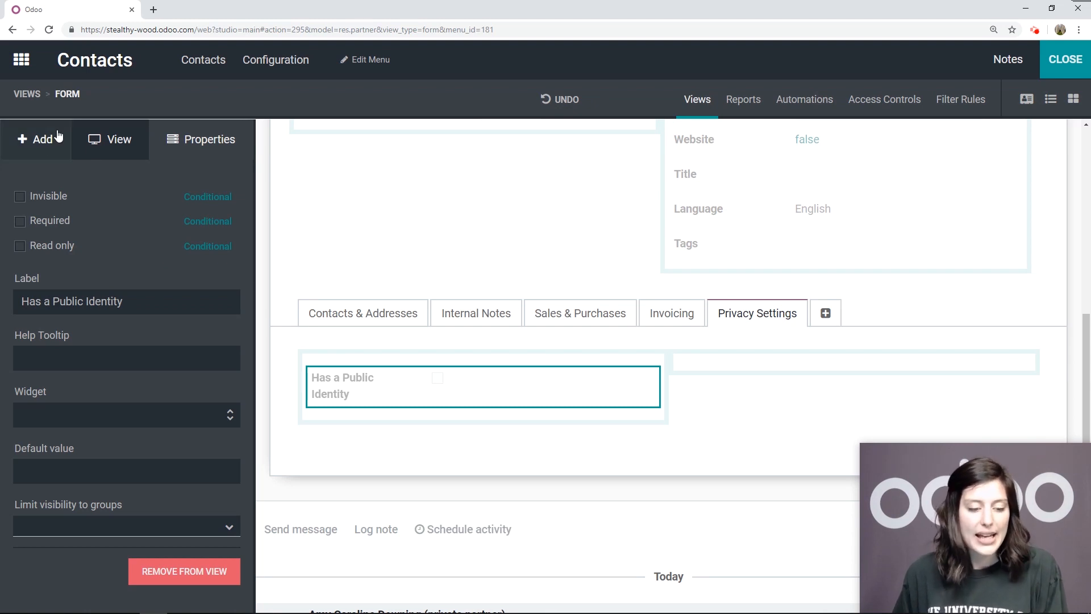
Add a text field below the Has a Public Identity checkbox and label it Public Identity
{"action": "left_click", "coordinate": [42, 137]}
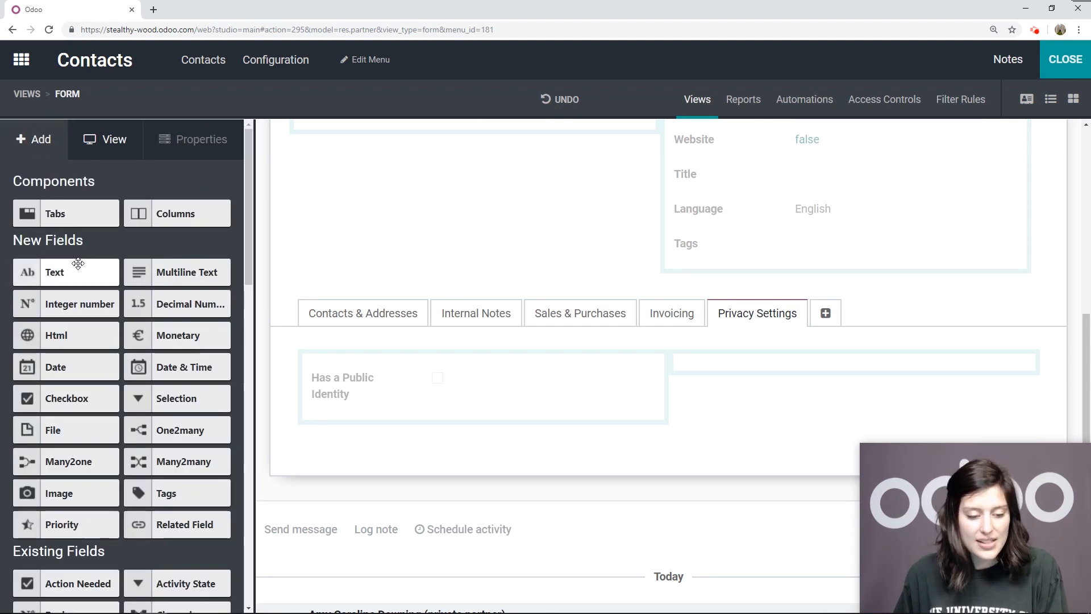
{"action": "left_click_drag", "start_coordinate": [68, 272], "coordinate": [380, 439]}
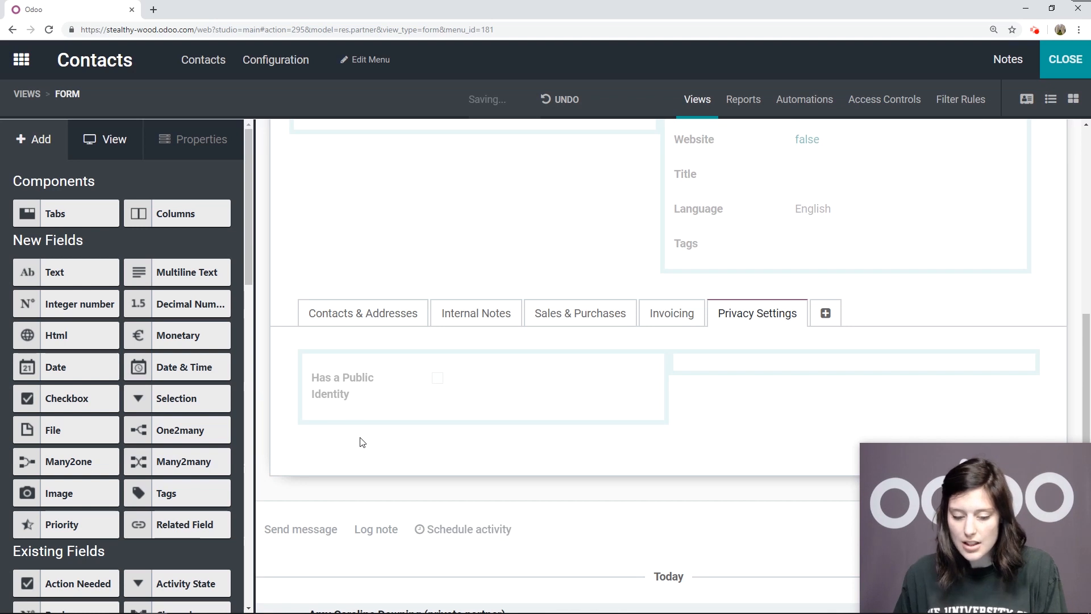
{"action": "left_click", "coordinate": [341, 377]}
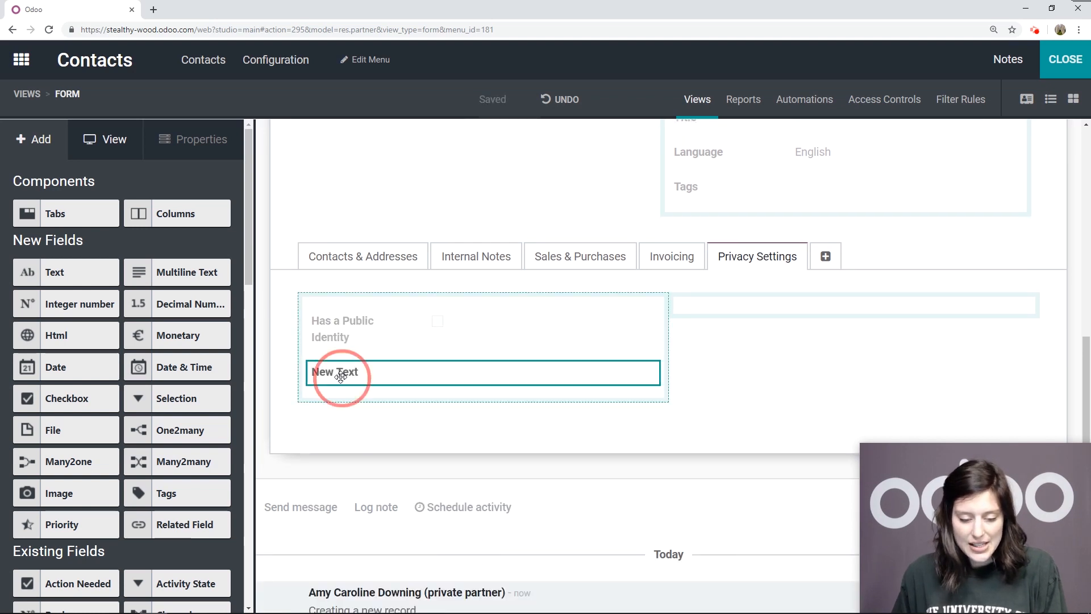
{"action": "left_click", "coordinate": [115, 305]}
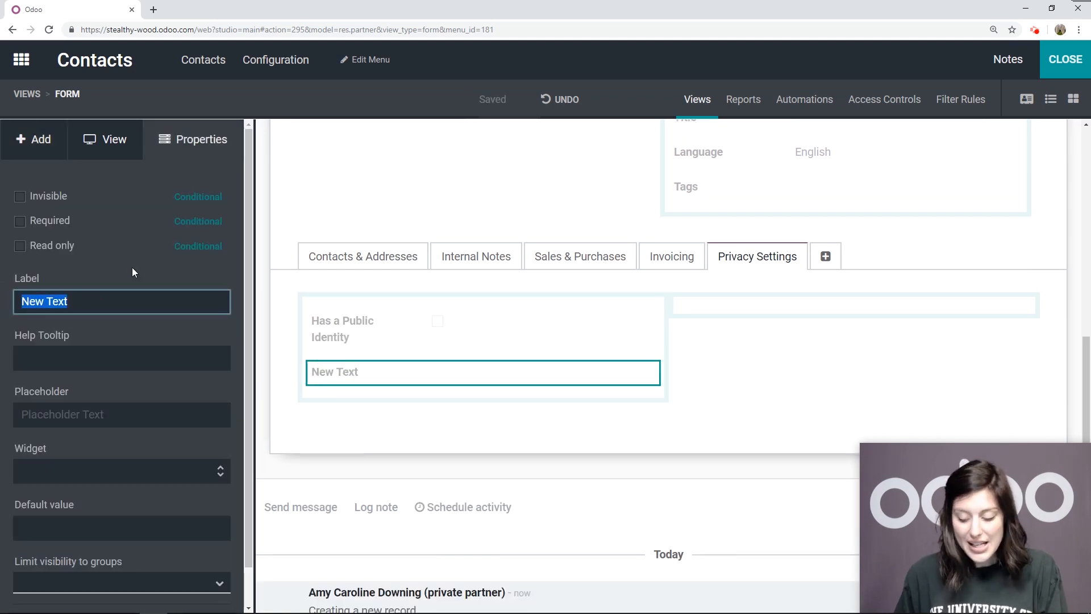
{"action": "type", "text": "P"}
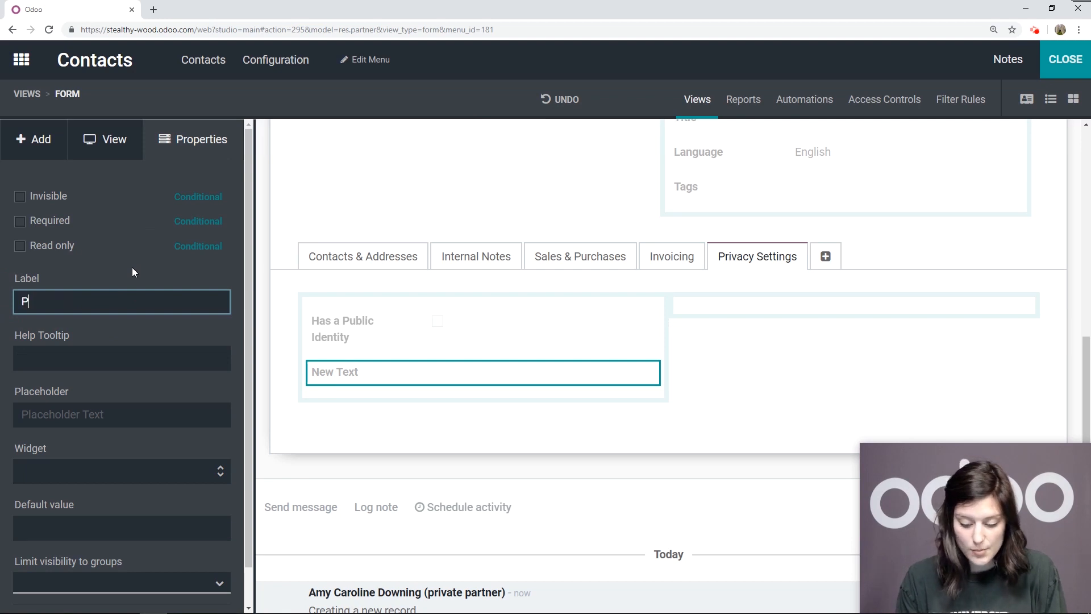
{"action": "type", "text": "ublic Identity"}
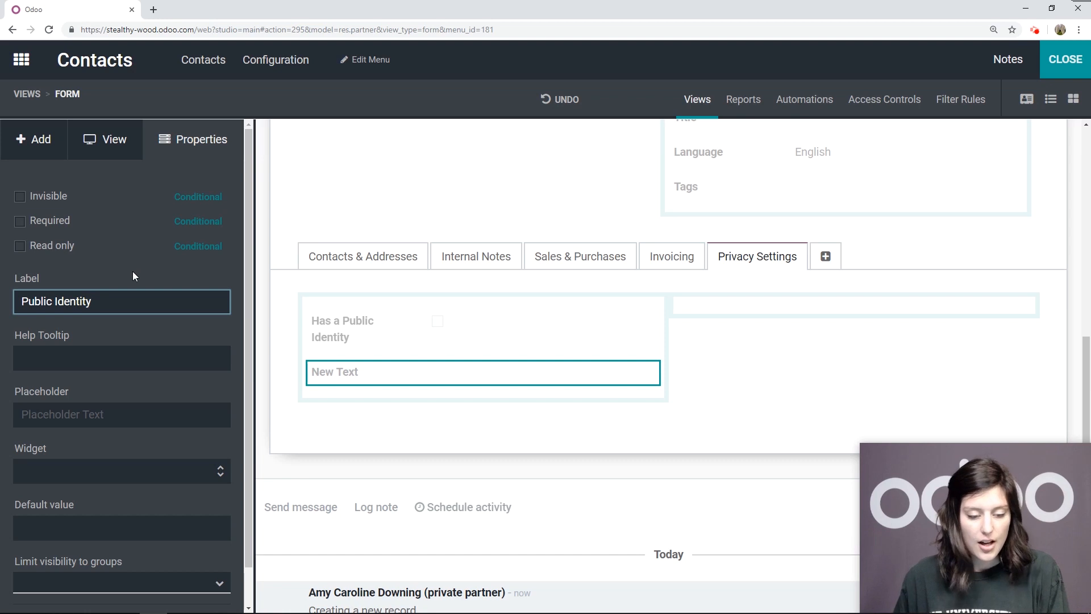
{"action": "key", "text": "Return"}
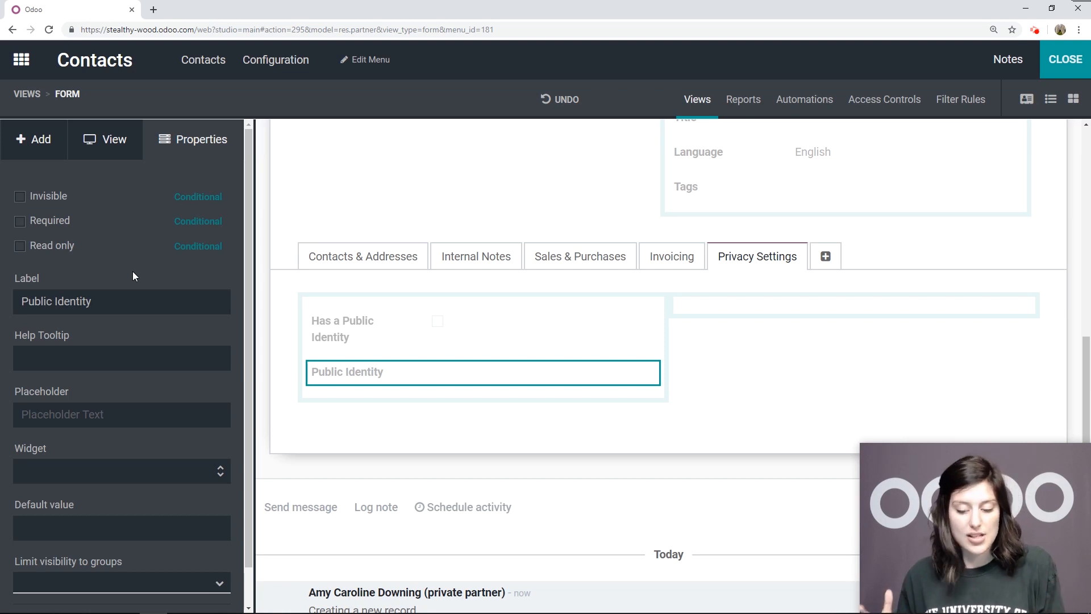
Make the Public Identity field invisible and turn on the display of invisible elements in the form view
{"action": "left_click", "coordinate": [21, 199]}
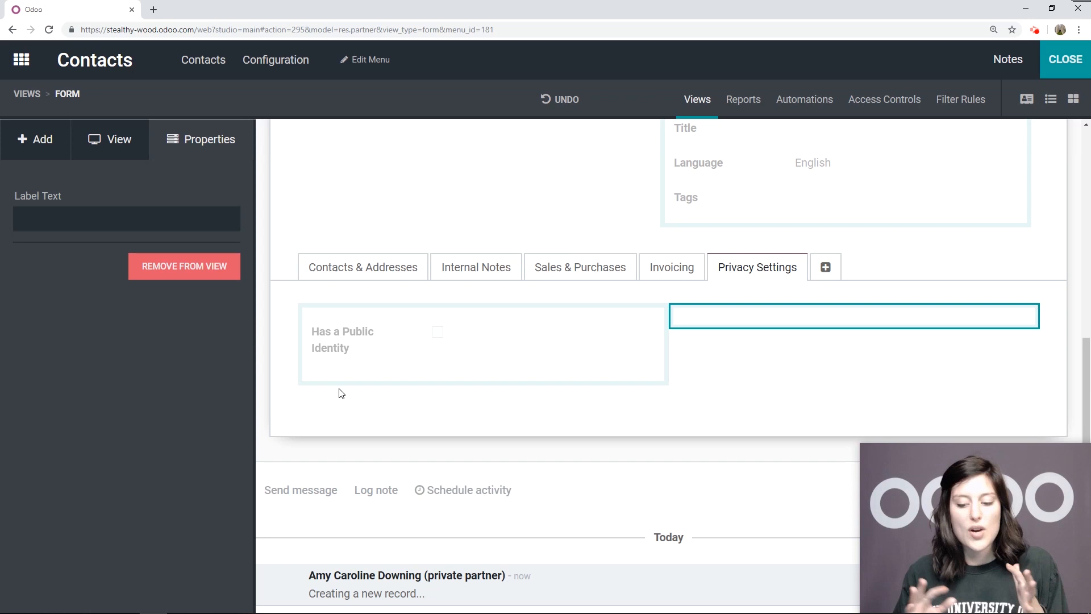
{"action": "left_click", "coordinate": [112, 140]}
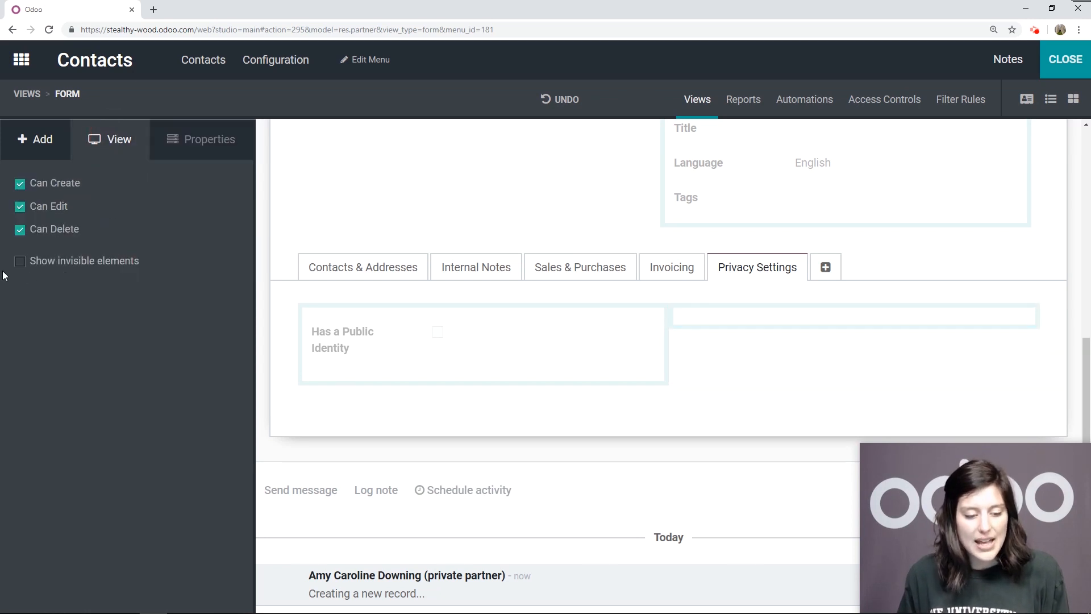
{"action": "left_click", "coordinate": [19, 263]}
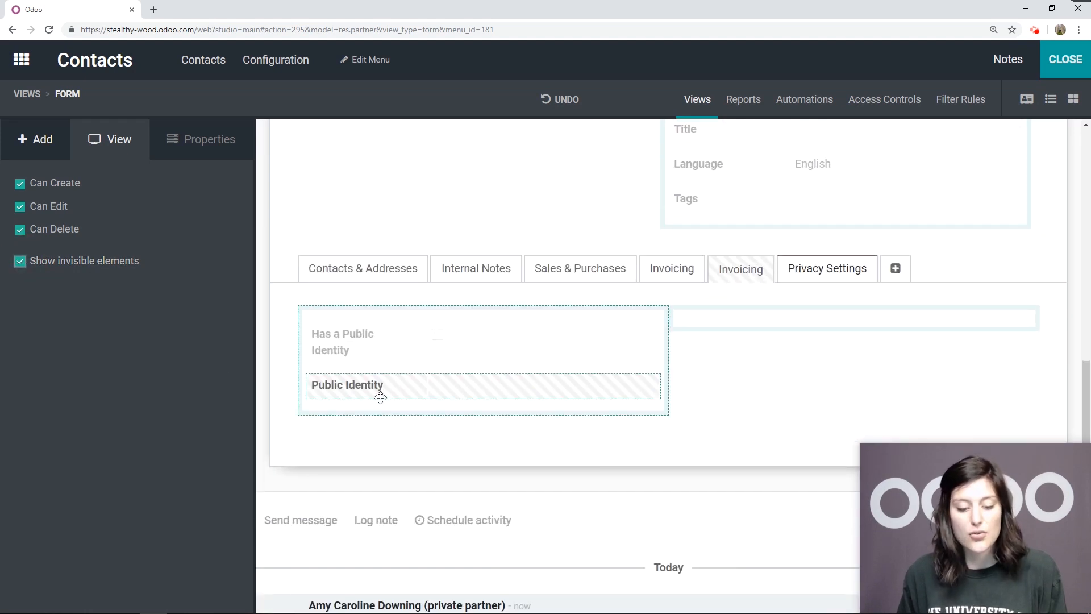
Make the Public Identity field invisible only for records where Has a Public Identity is not set (false)
{"action": "scroll", "coordinate": [404, 390], "scroll_direction": "down", "scroll_amount": 1}
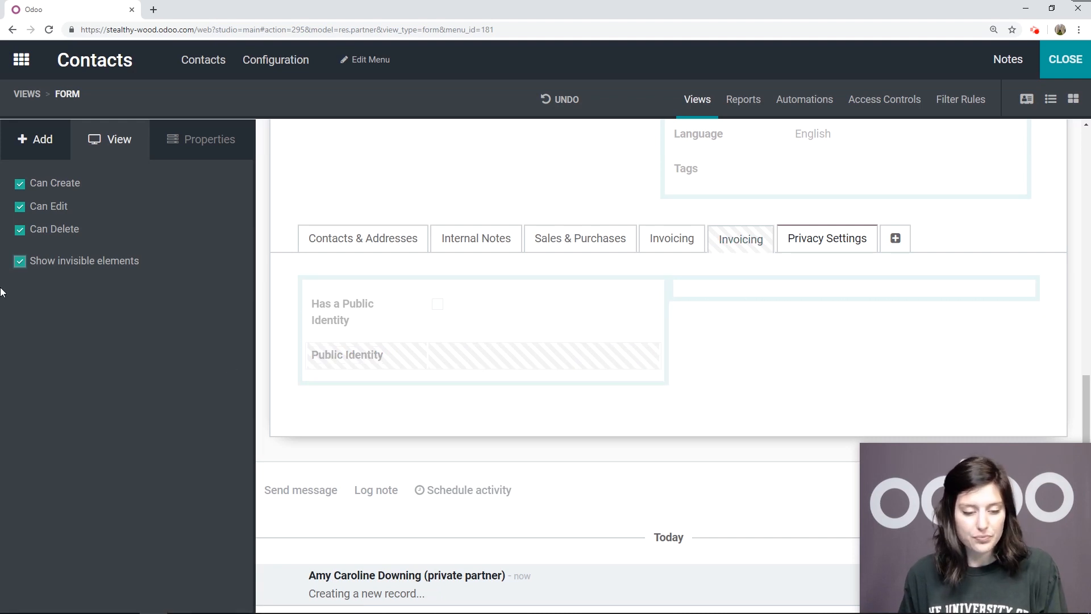
{"action": "left_click", "coordinate": [389, 353]}
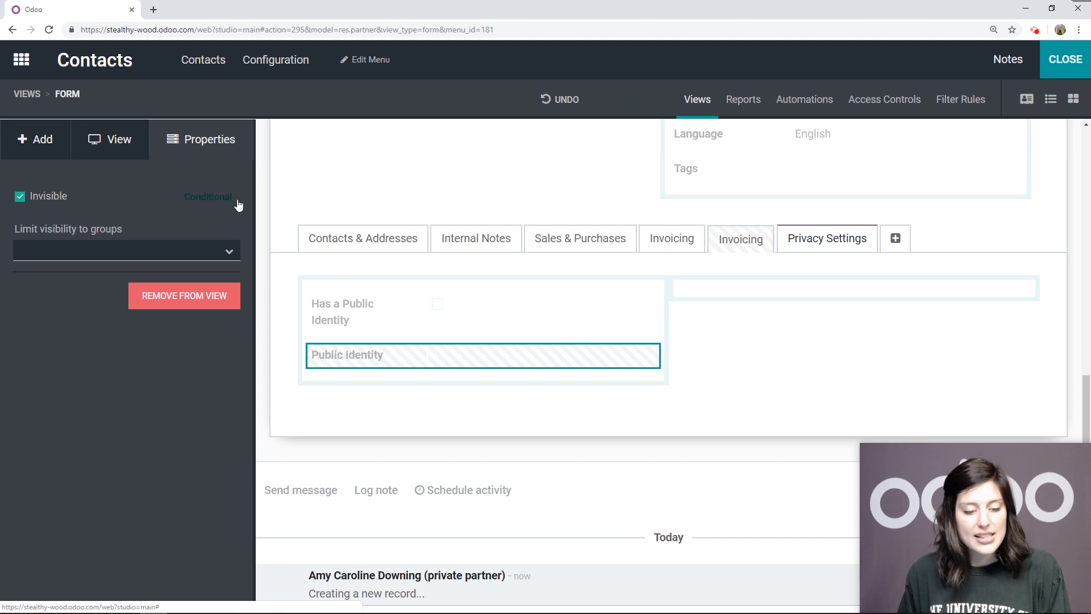
{"action": "left_click", "coordinate": [208, 203]}
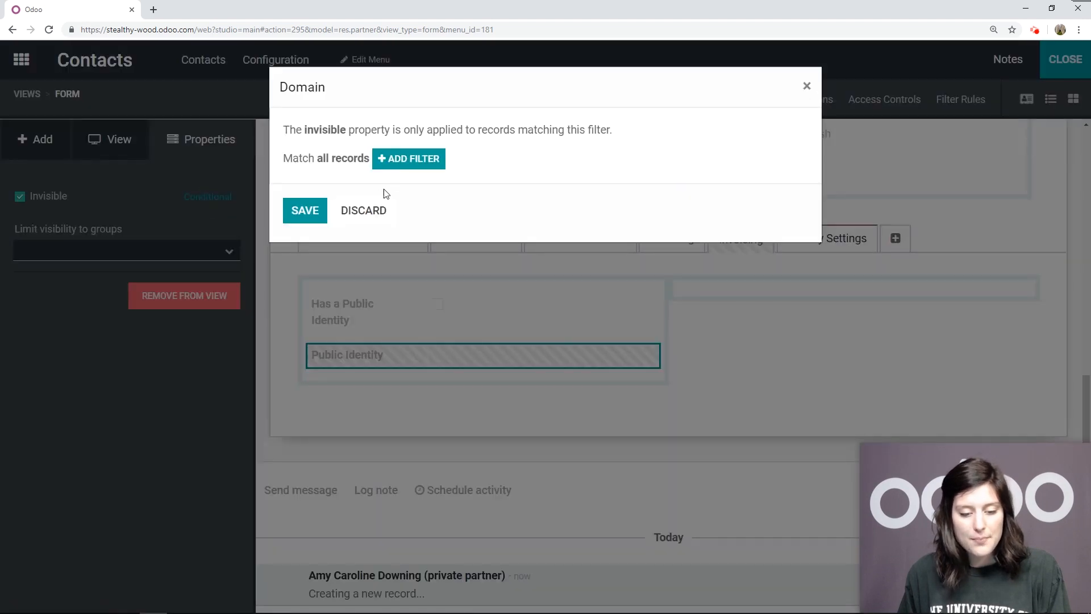
{"action": "left_click", "coordinate": [408, 157]}
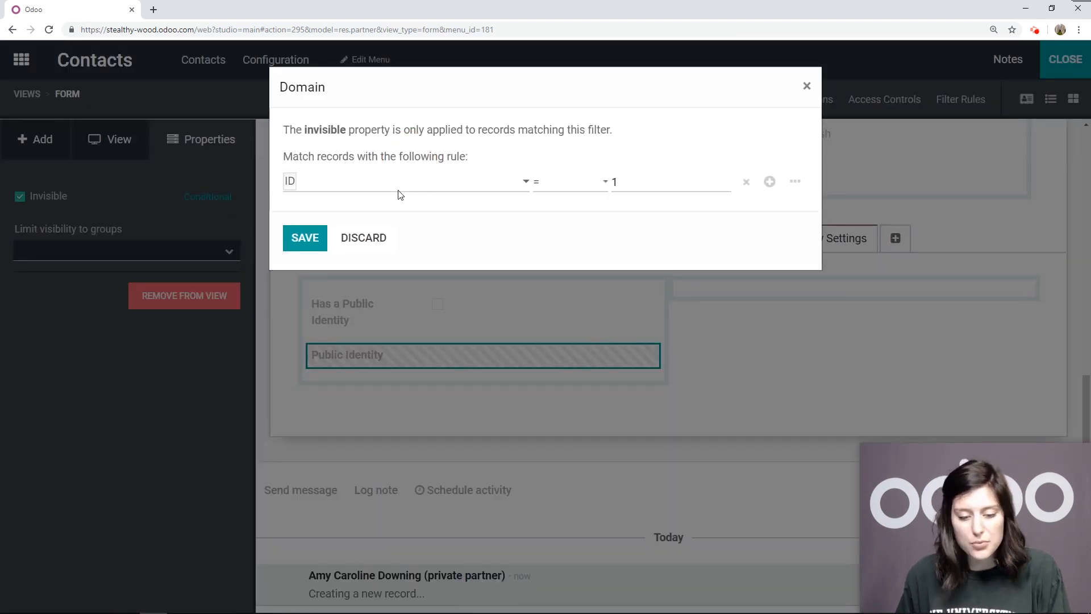
{"action": "left_click", "coordinate": [400, 188]}
{"action": "scroll", "coordinate": [398, 380], "scroll_direction": "down", "scroll_amount": 4}
{"action": "scroll", "coordinate": [401, 386], "scroll_direction": "down", "scroll_amount": 10}
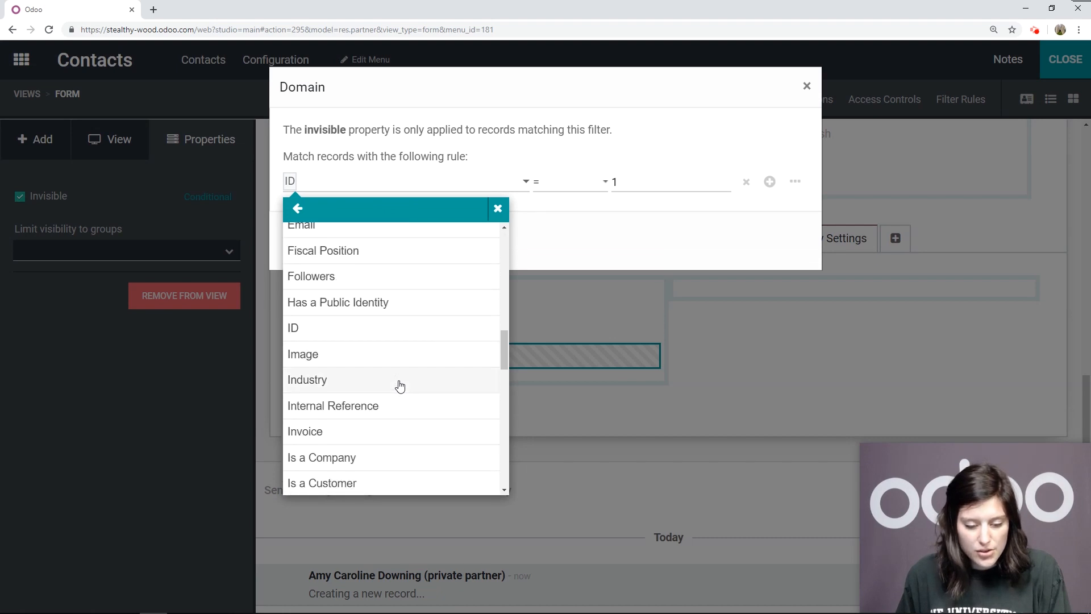
{"action": "scroll", "coordinate": [400, 386], "scroll_direction": "up", "scroll_amount": 5}
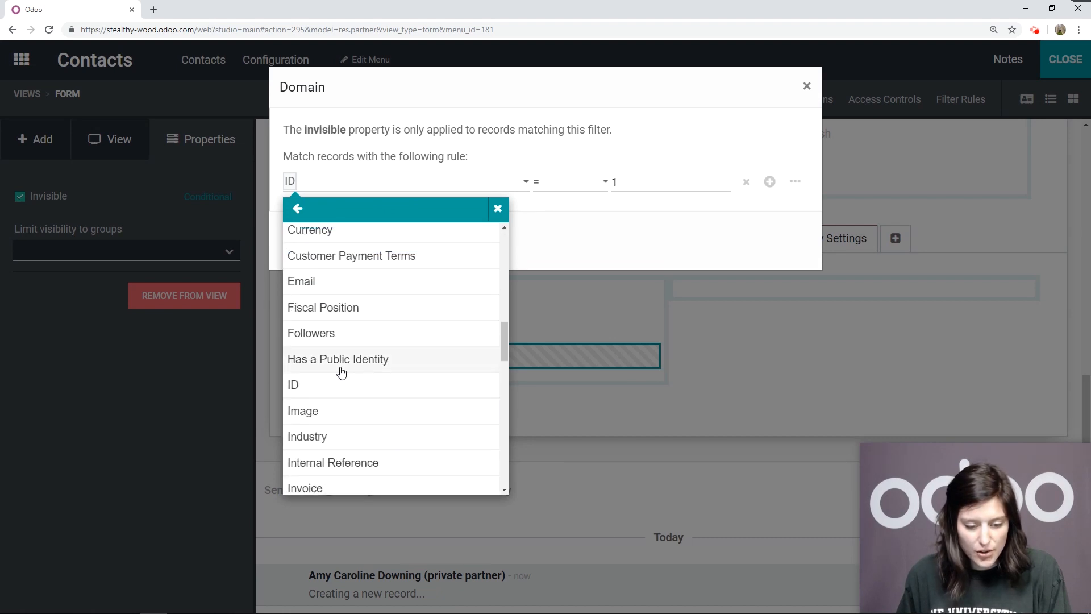
{"action": "left_click", "coordinate": [423, 364]}
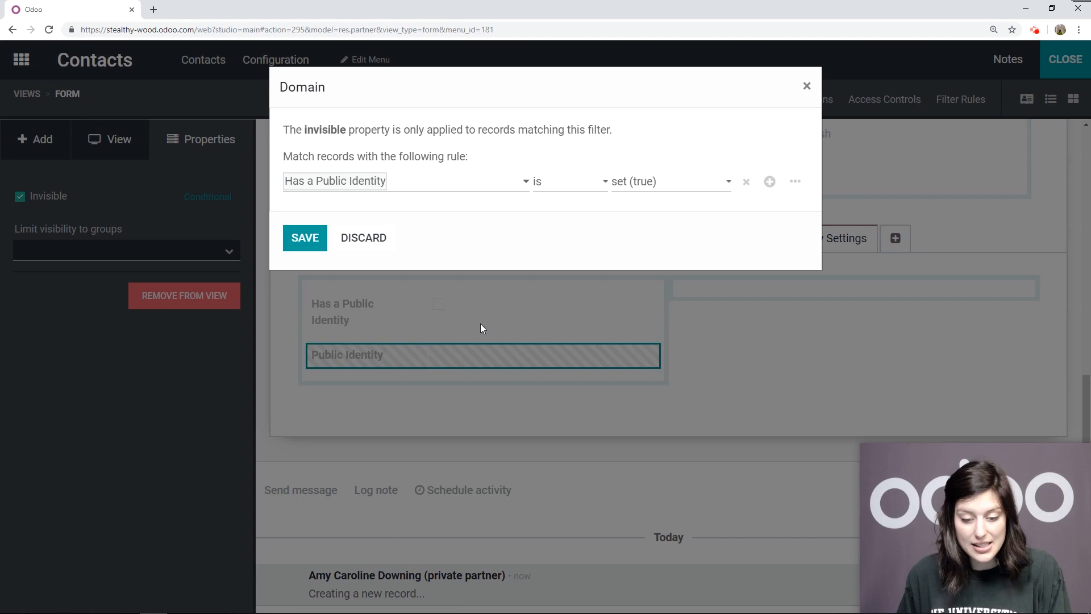
{"action": "left_click", "coordinate": [654, 185]}
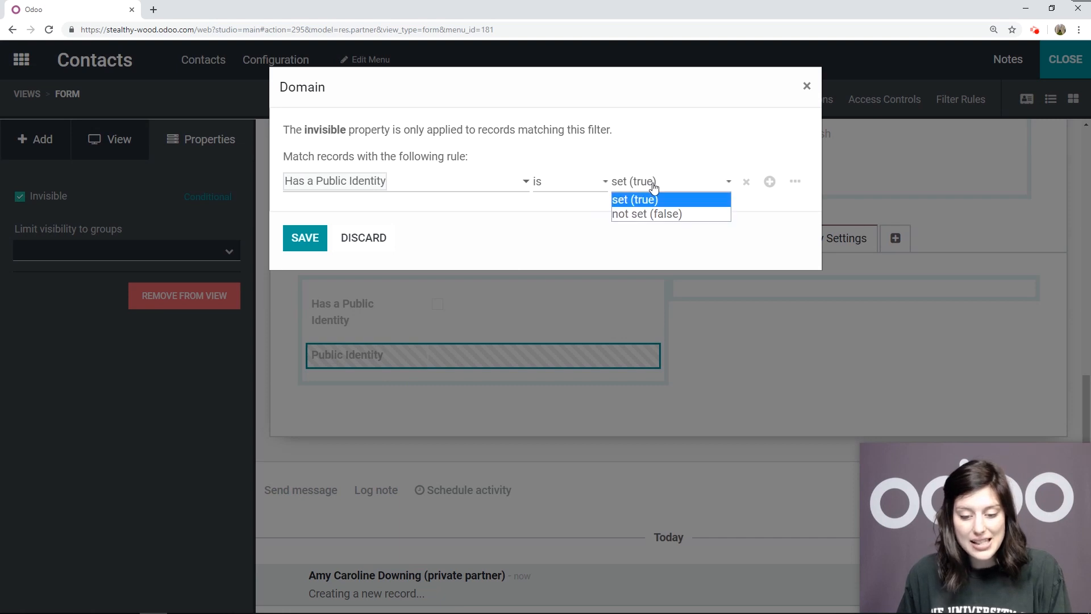
{"action": "left_click", "coordinate": [665, 215]}
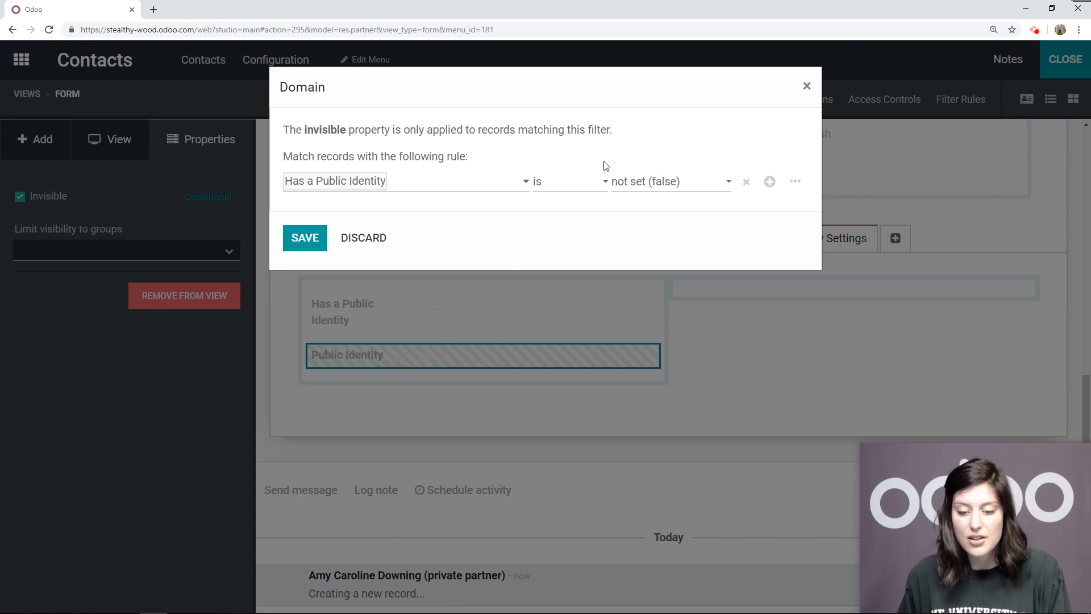
{"action": "left_click", "coordinate": [302, 239]}
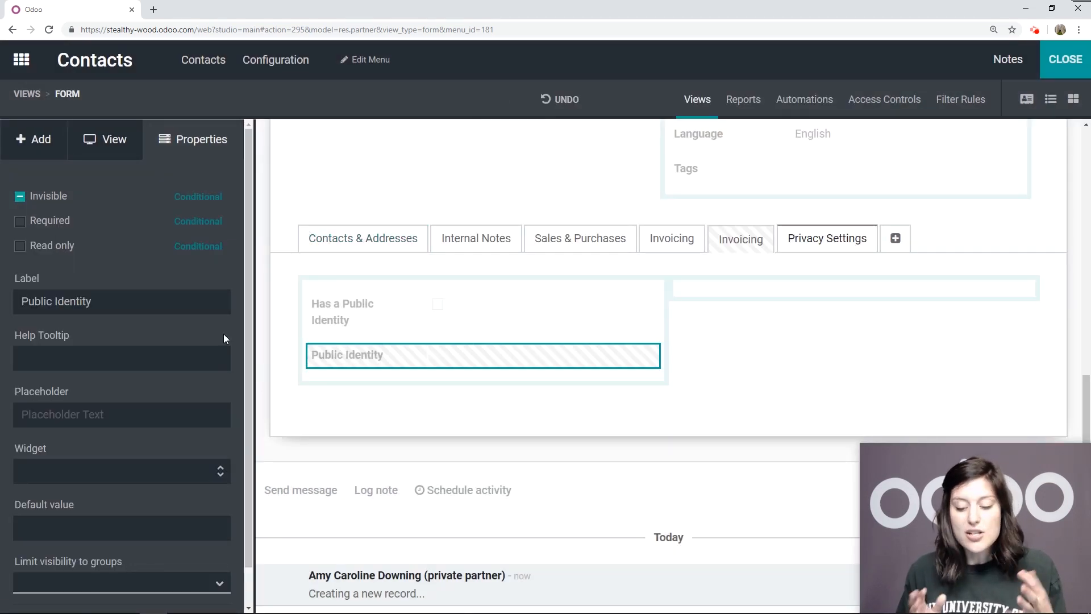
Add a checkbox field below Public Identity on the Privacy Settings page and label it Secret Identity
{"action": "left_click", "coordinate": [35, 139]}
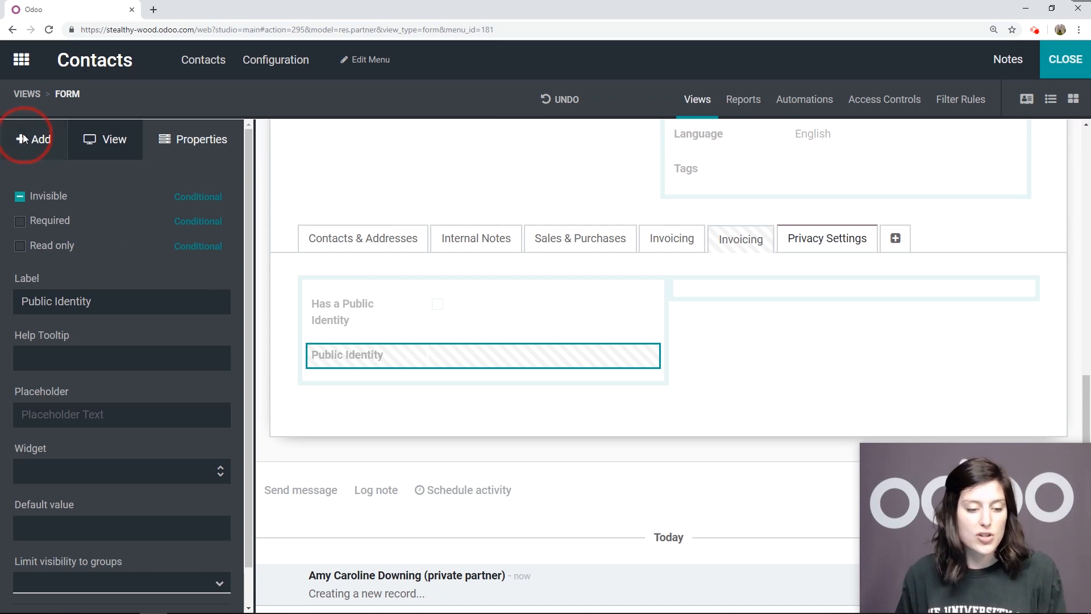
{"action": "left_click_drag", "start_coordinate": [67, 400], "coordinate": [243, 404]}
{"action": "mouse_move", "coordinate": [391, 388]}
{"action": "left_mouse_down"}
{"action": "mouse_move", "coordinate": [397, 368]}
{"action": "mouse_move", "coordinate": [393, 397]}
{"action": "left_mouse_up"}
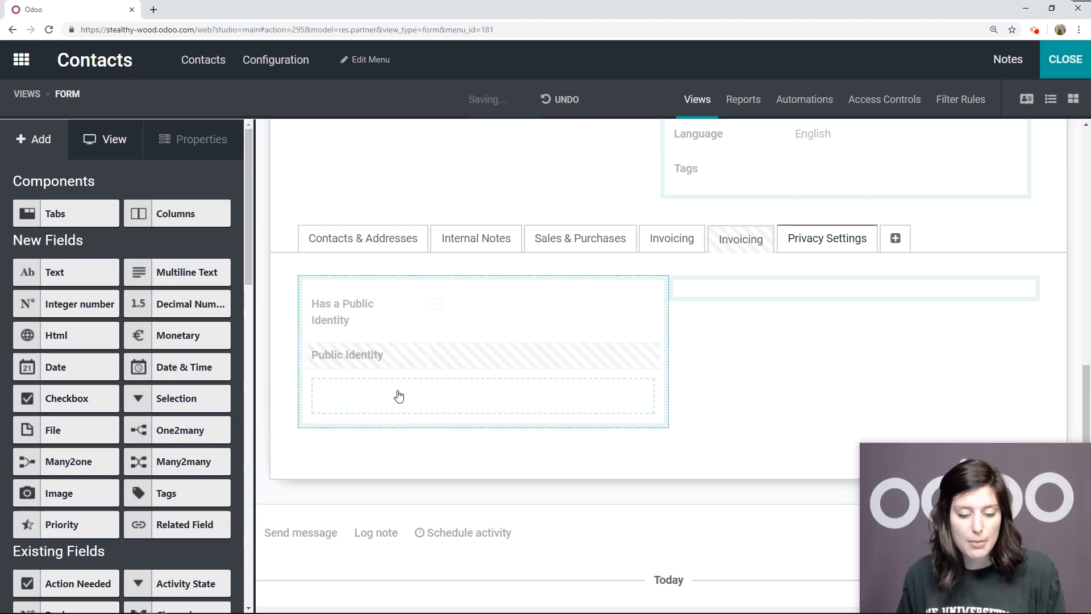
{"action": "left_click", "coordinate": [401, 390]}
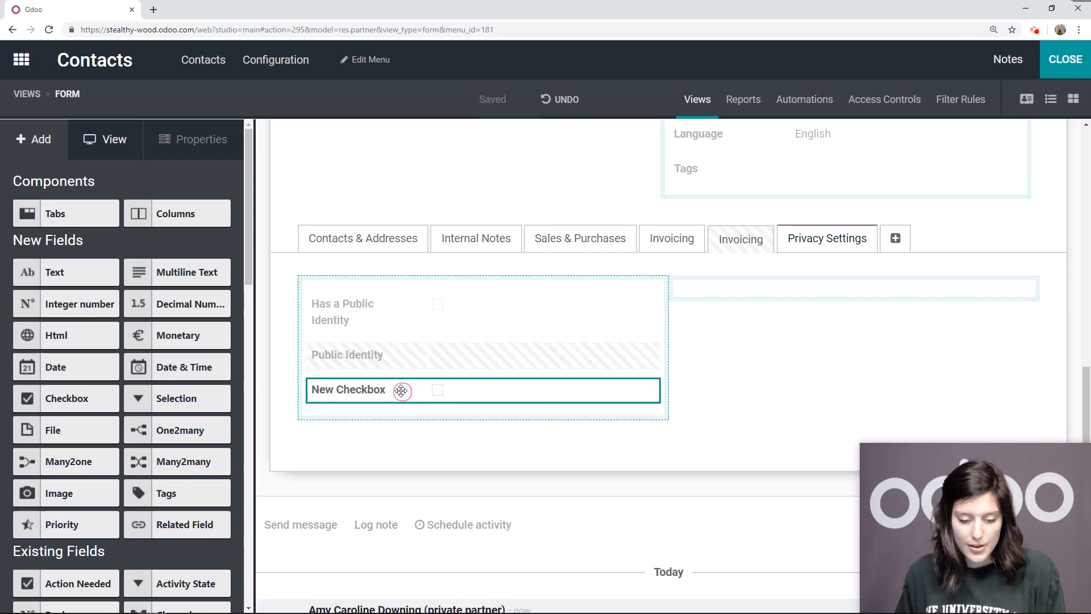
{"action": "triple_click", "coordinate": [143, 306]}
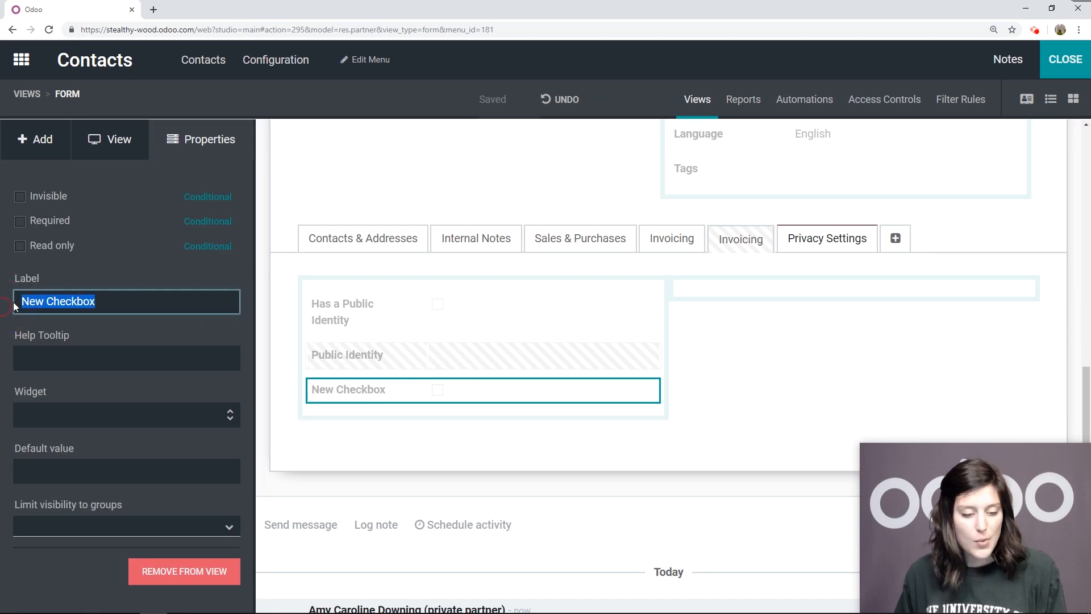
{"action": "type", "text": "Secre"}
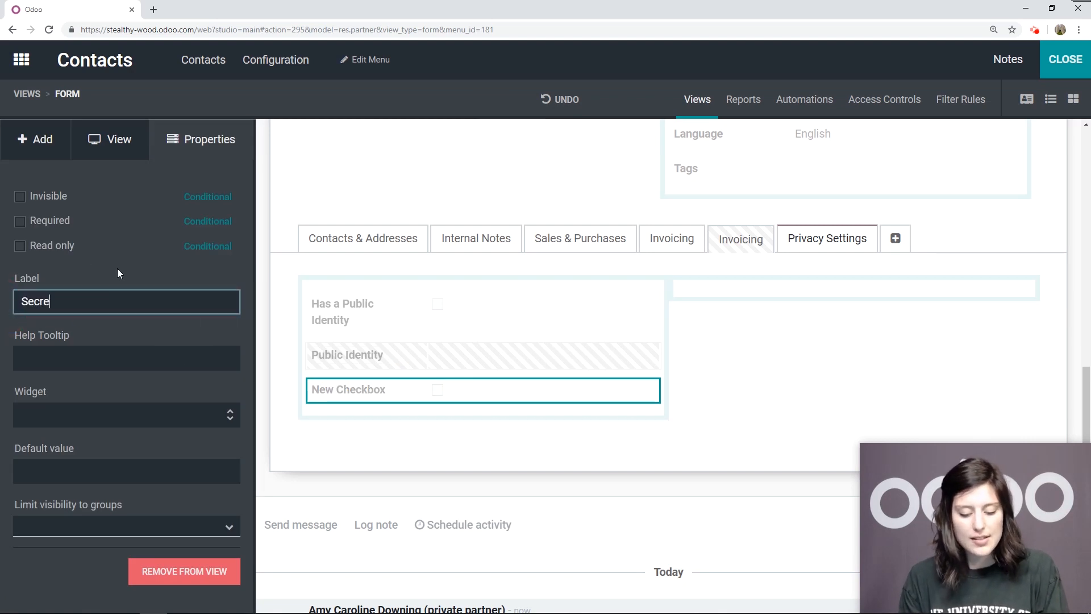
{"action": "type", "text": "t Identity"}
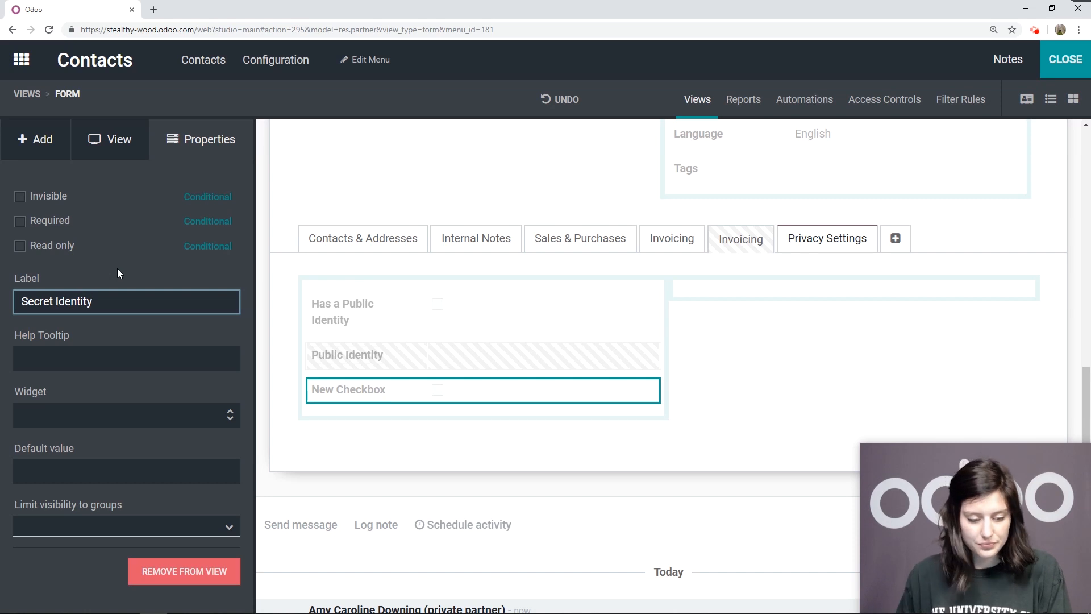
{"action": "left_click", "coordinate": [73, 355]}
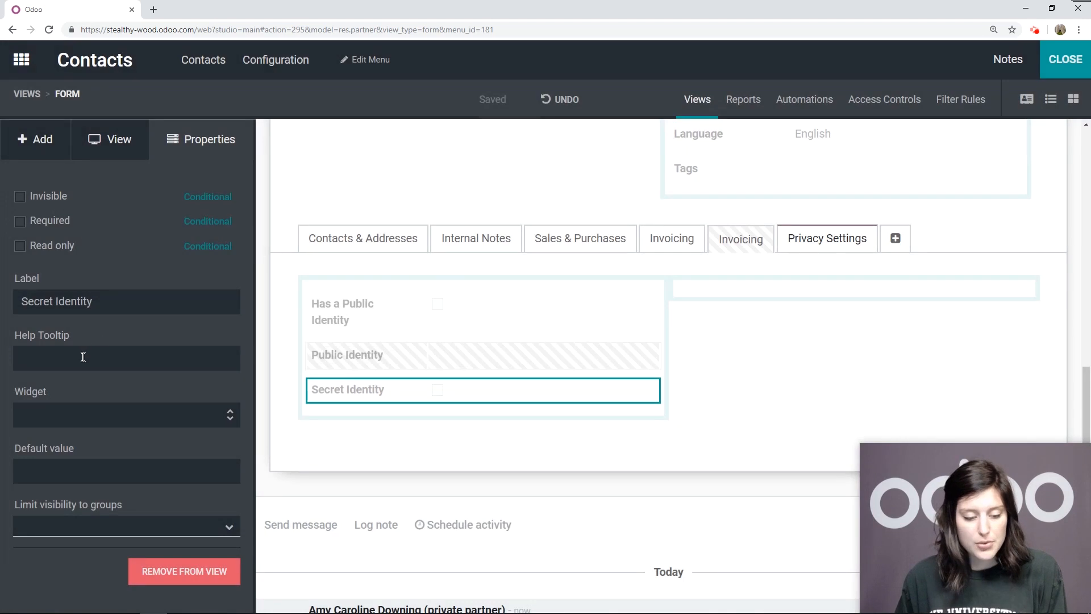
Paste a Secret Identity help tooltip beginning "Check this box if there is no public" and ending "and their alter-ego is the same person."
{"action": "left_click", "coordinate": [83, 356]}
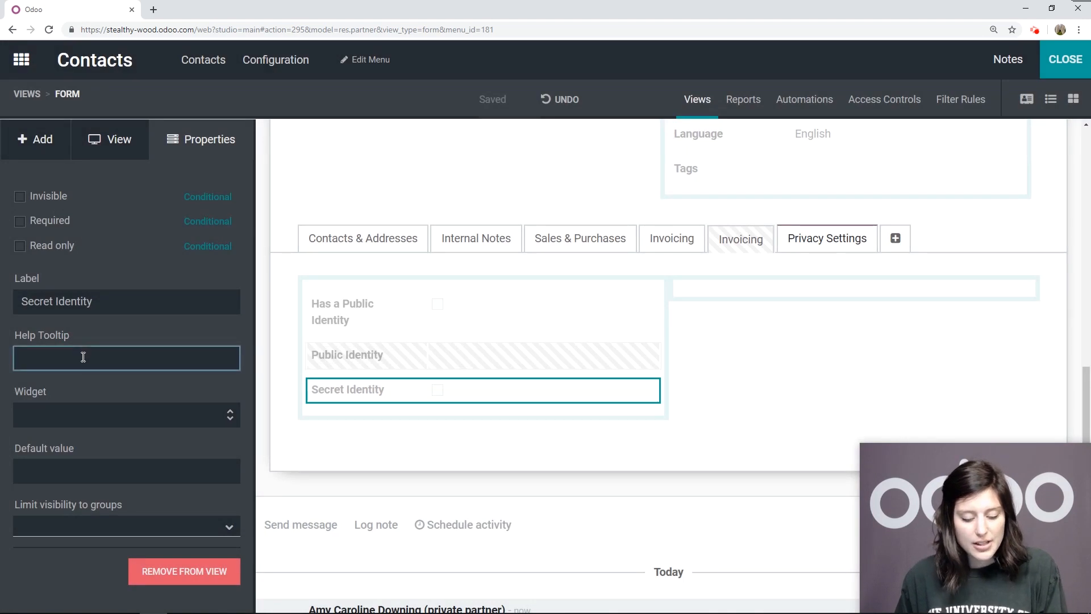
{"action": "key", "text": "ctrl+v"}
{"action": "left_click_drag", "start_coordinate": [199, 367], "coordinate": [2, 367]}
{"action": "left_click", "coordinate": [106, 367]}
{"action": "left_click_drag", "start_coordinate": [73, 363], "coordinate": [241, 361]}
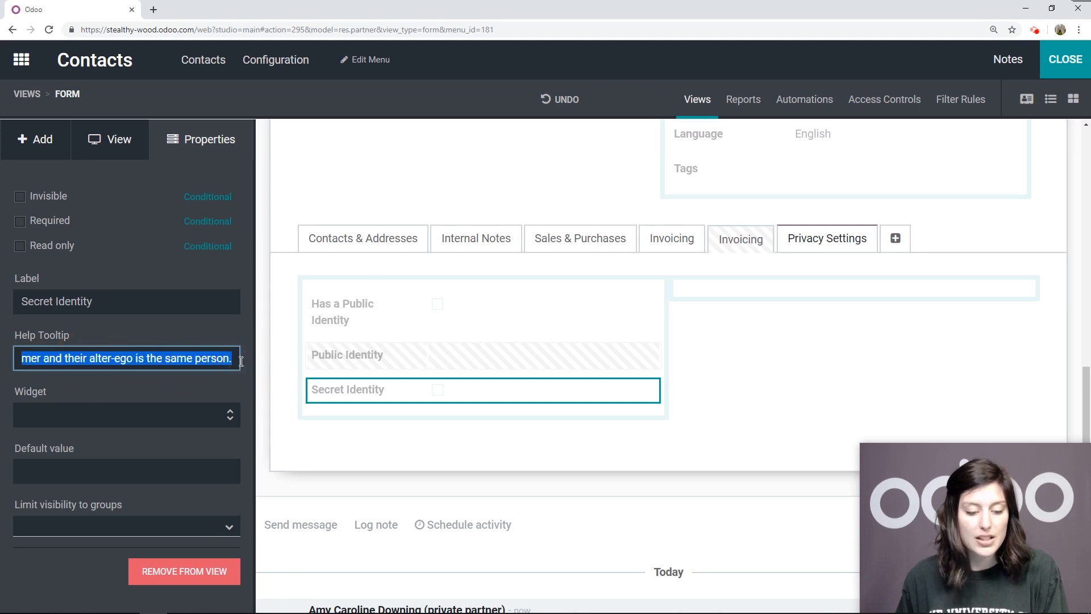
{"action": "left_click", "coordinate": [208, 359]}
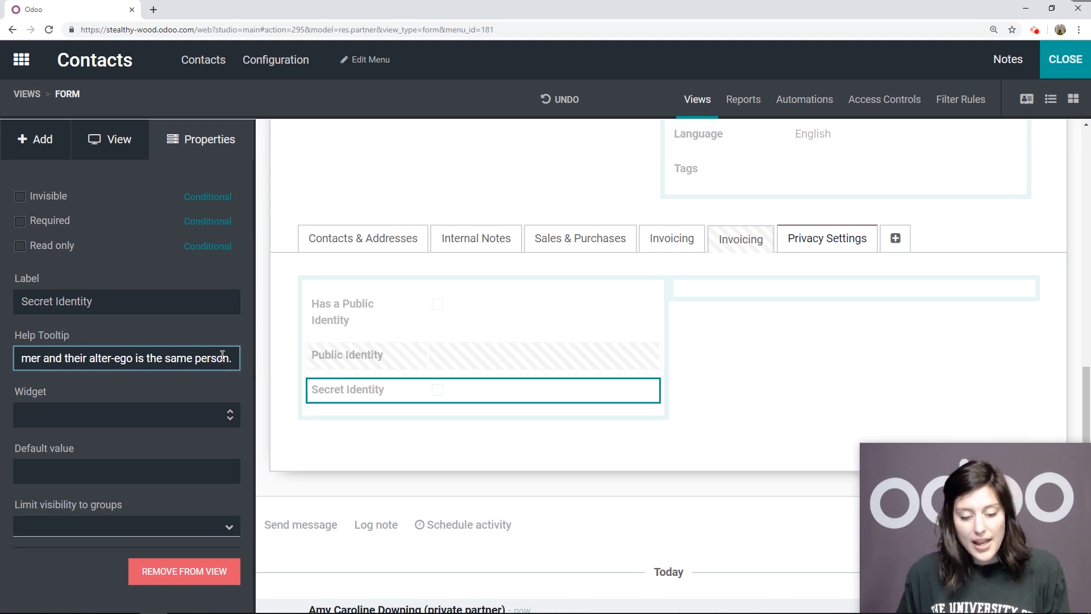
Set the widget of the Secret Identity checkbox field to boolean_toggle
{"action": "left_click", "coordinate": [111, 415]}
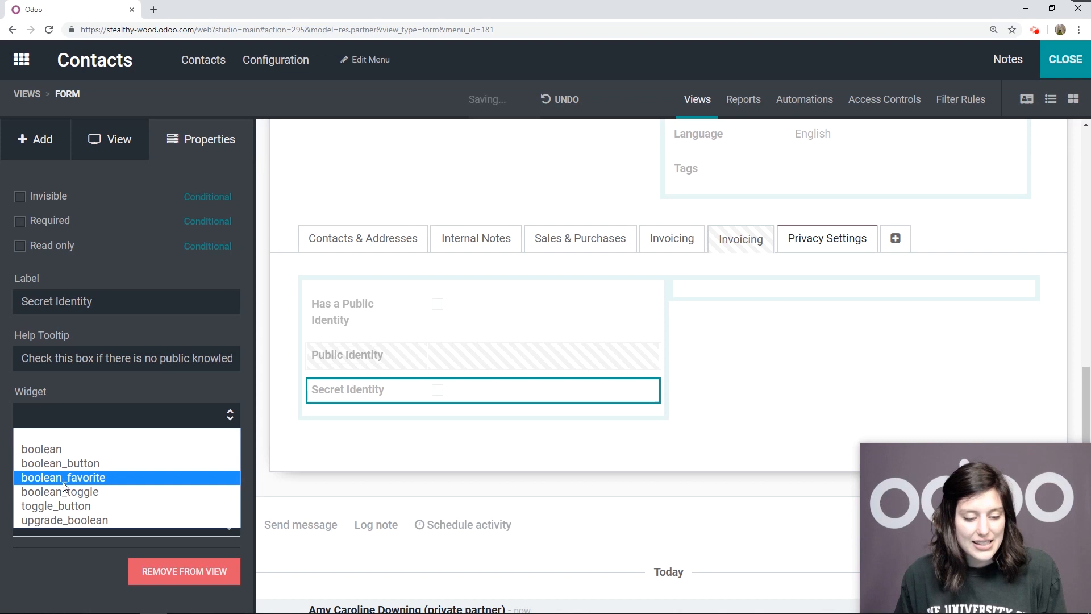
{"action": "left_click", "coordinate": [91, 430]}
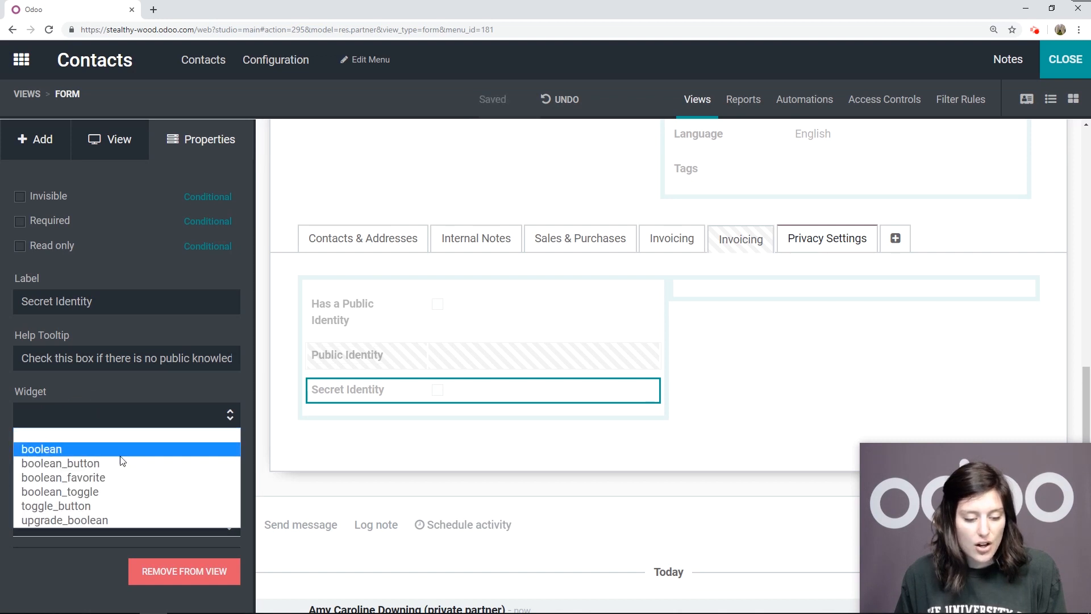
{"action": "left_click", "coordinate": [110, 490]}
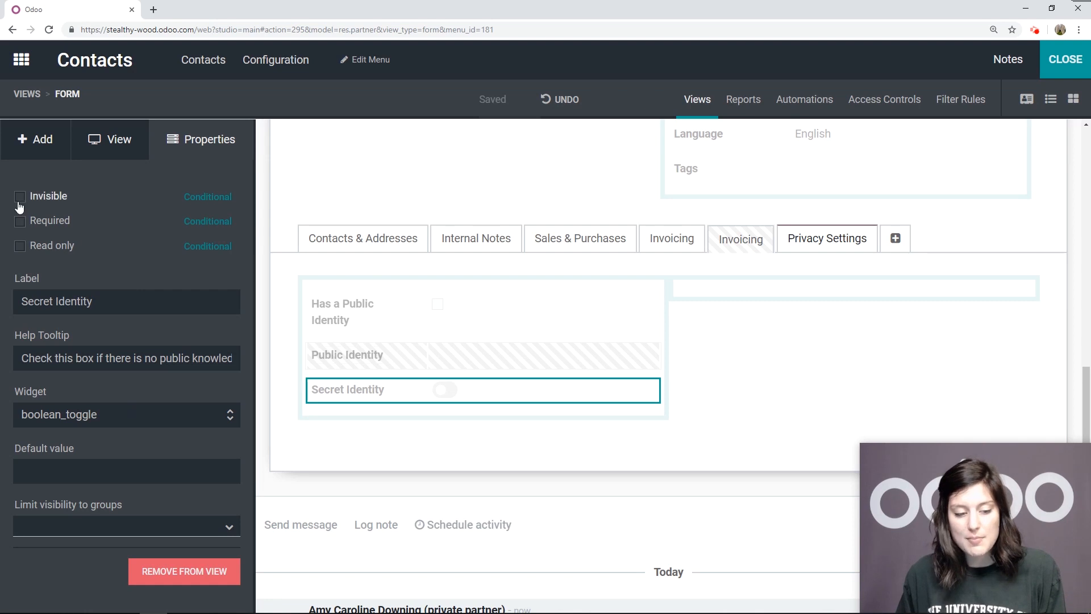
Make the Secret Identity field invisible only for records where Has a Public Identity is not set (false)
{"action": "left_click", "coordinate": [55, 199]}
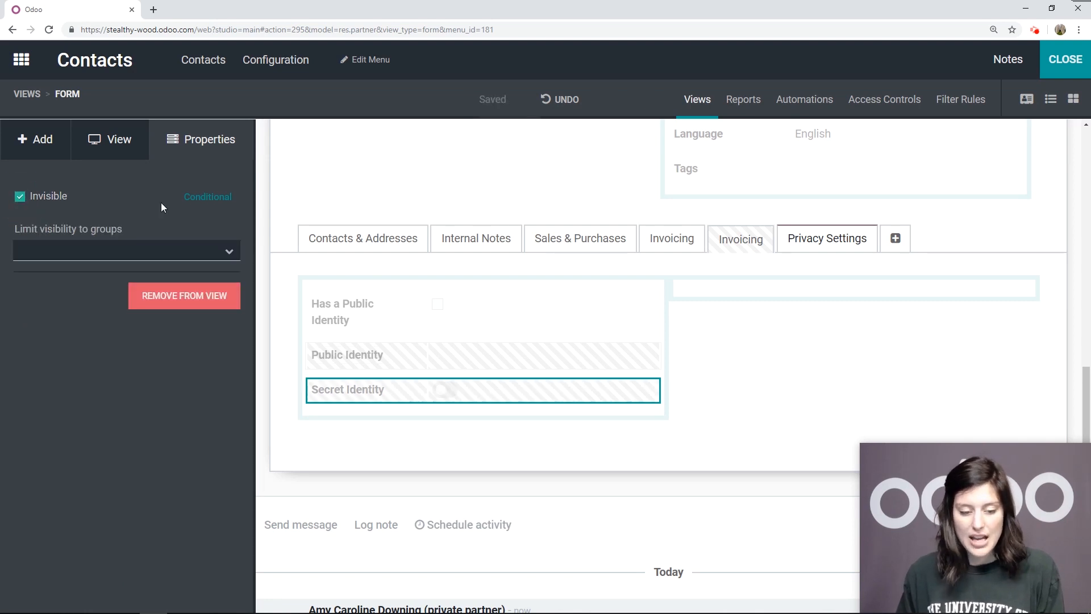
{"action": "left_click", "coordinate": [219, 195]}
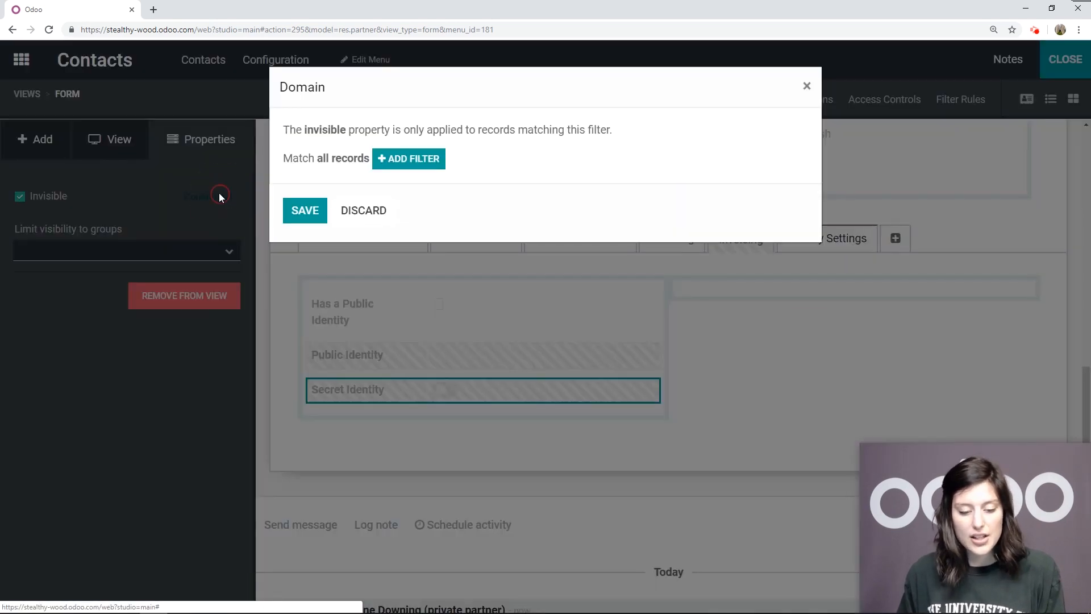
{"action": "left_click", "coordinate": [404, 160]}
{"action": "left_click", "coordinate": [394, 186]}
{"action": "scroll", "coordinate": [428, 346], "scroll_direction": "down", "scroll_amount": 8}
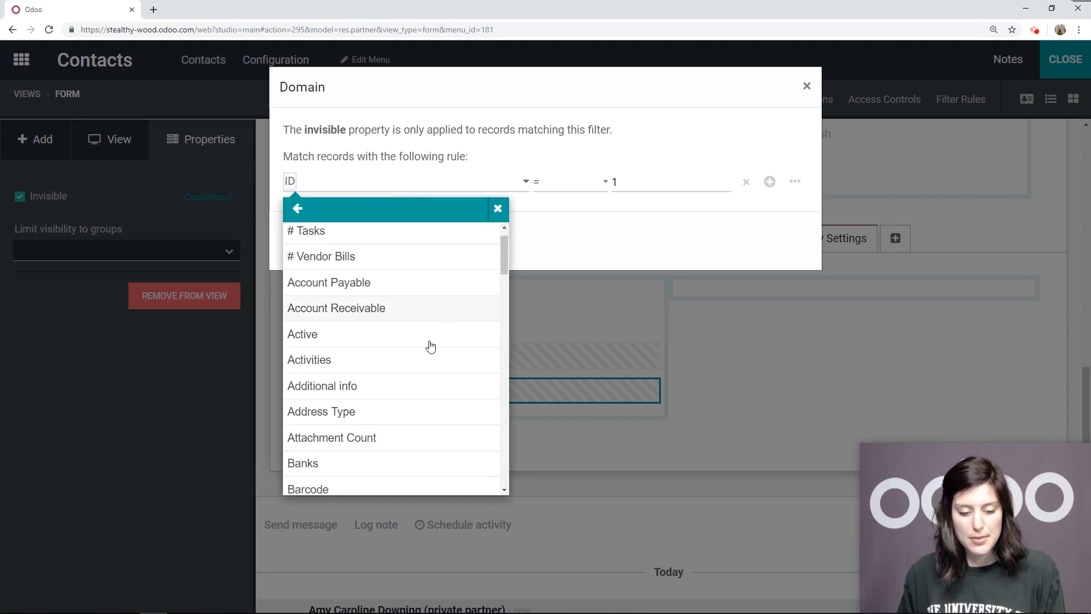
{"action": "scroll", "coordinate": [429, 345], "scroll_direction": "down", "scroll_amount": 6}
{"action": "scroll", "coordinate": [428, 346], "scroll_direction": "up", "scroll_amount": 2}
{"action": "left_click", "coordinate": [385, 255]}
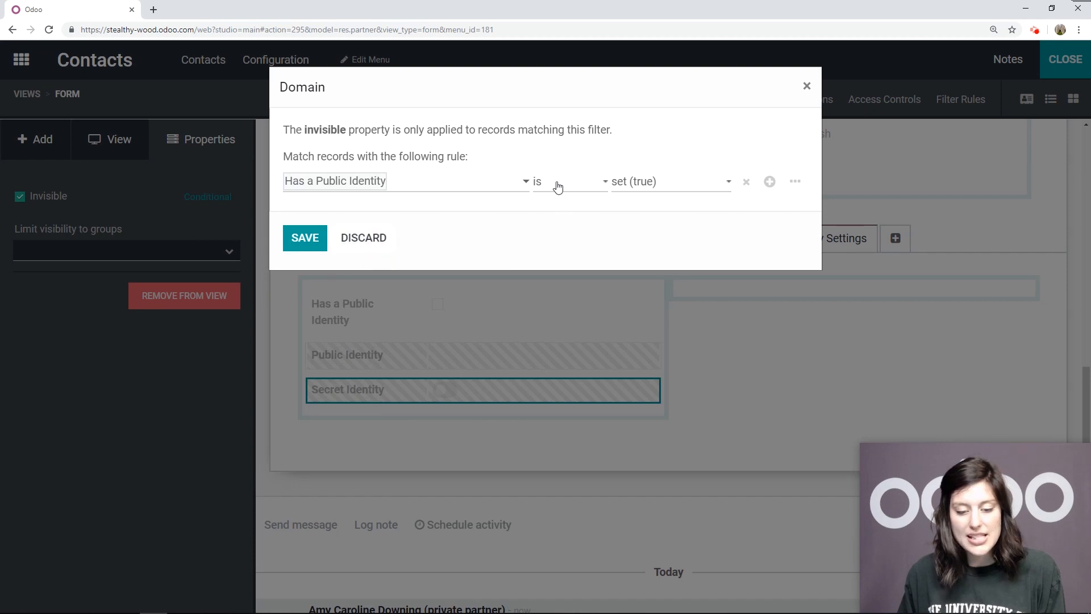
{"action": "left_click", "coordinate": [662, 187]}
{"action": "left_click", "coordinate": [655, 214]}
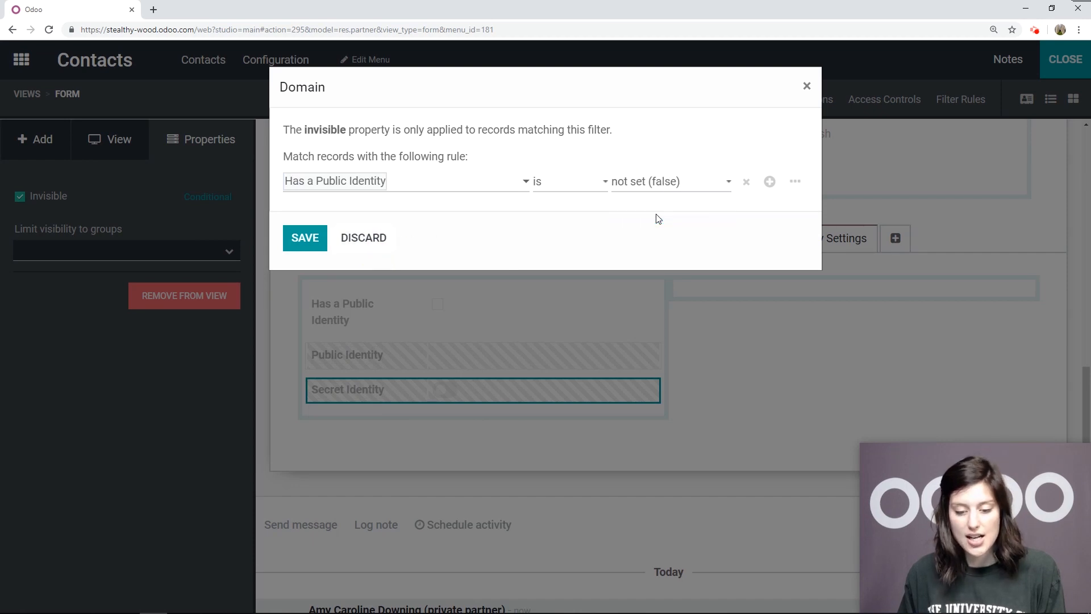
{"action": "left_click", "coordinate": [292, 239]}
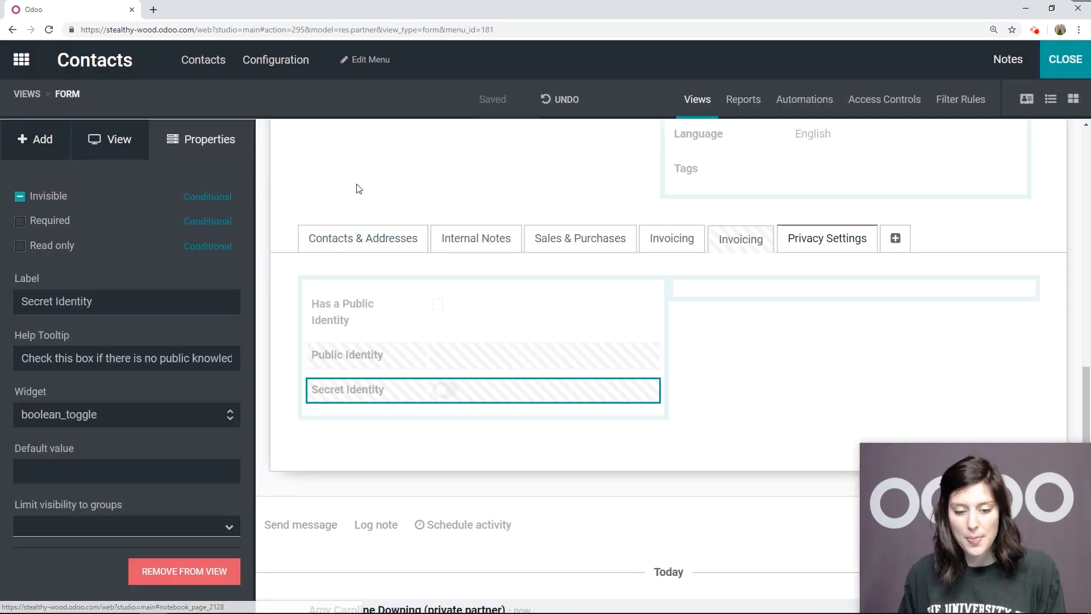
Close Studio and fill in the new individual contact's full name and e-mail address
{"action": "left_click", "coordinate": [1068, 63]}
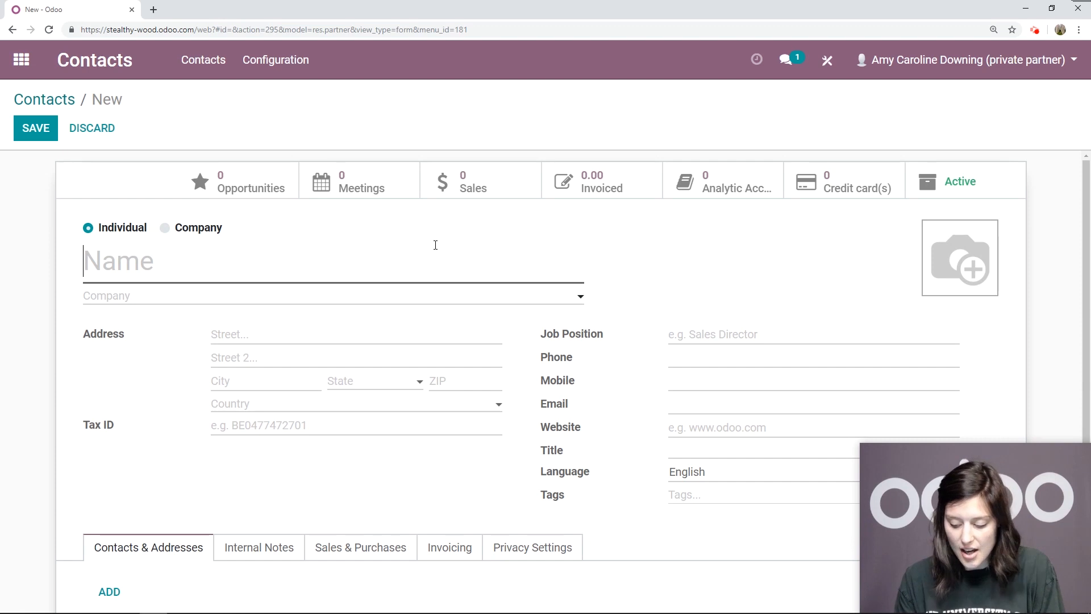
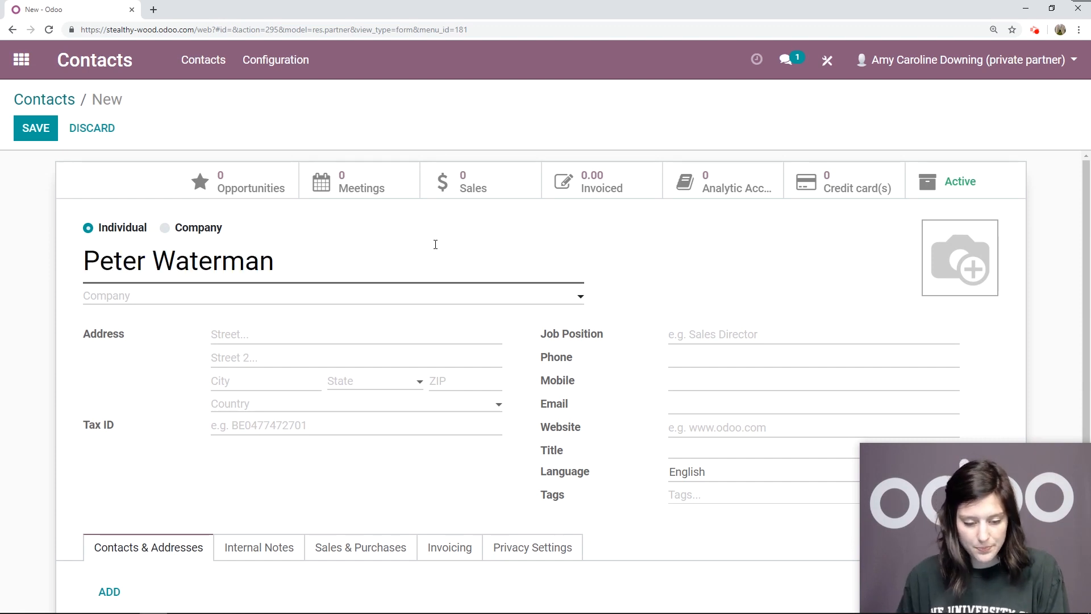
{"action": "scroll", "coordinate": [435, 244], "scroll_direction": "down", "scroll_amount": 2}
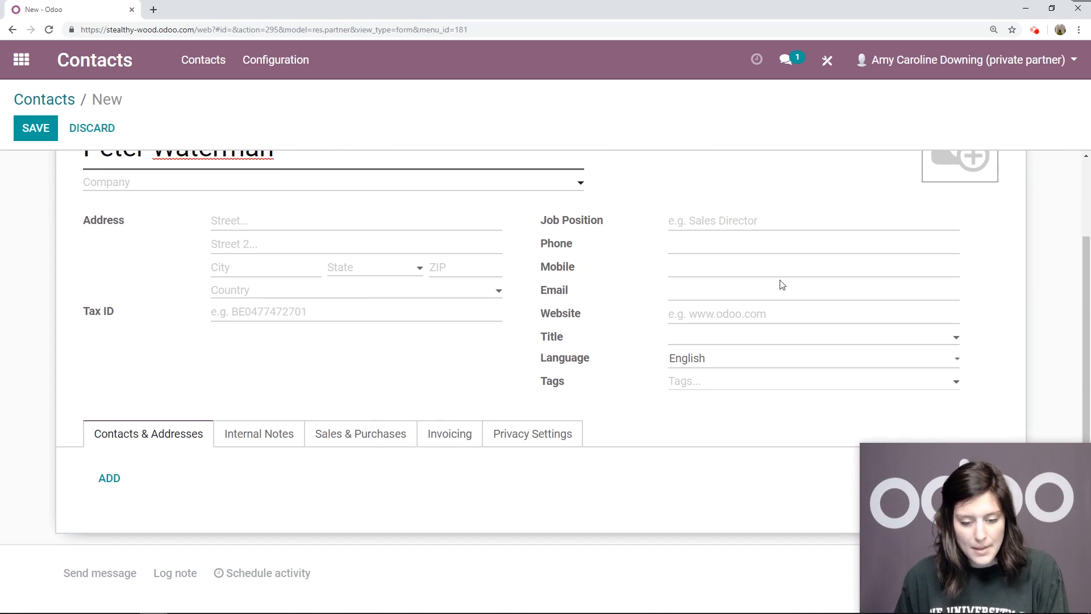
{"action": "left_click", "coordinate": [735, 297]}
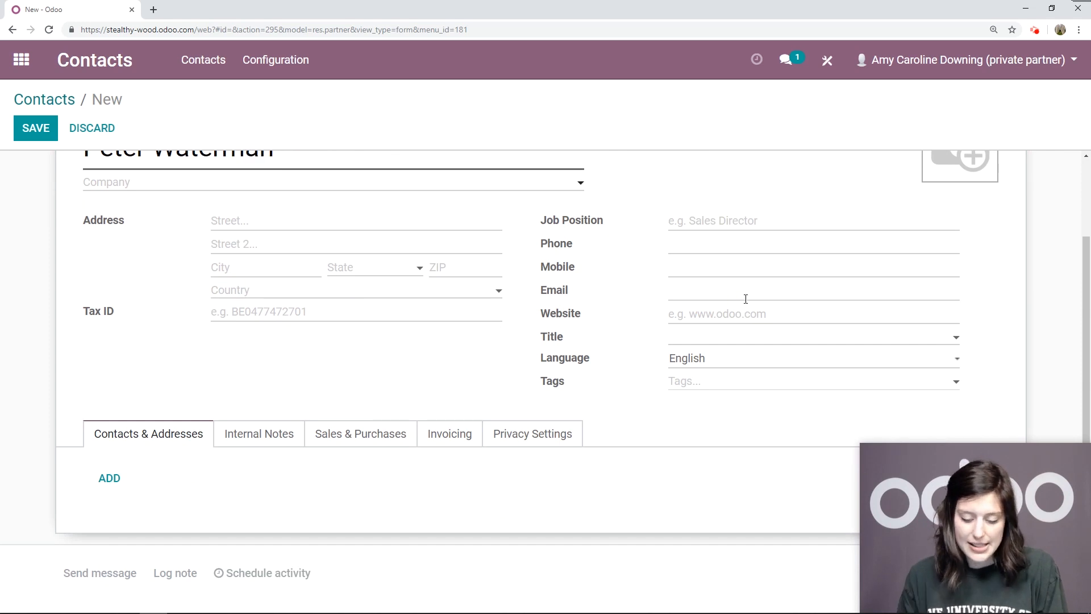
{"action": "type", "text": "pw@"}
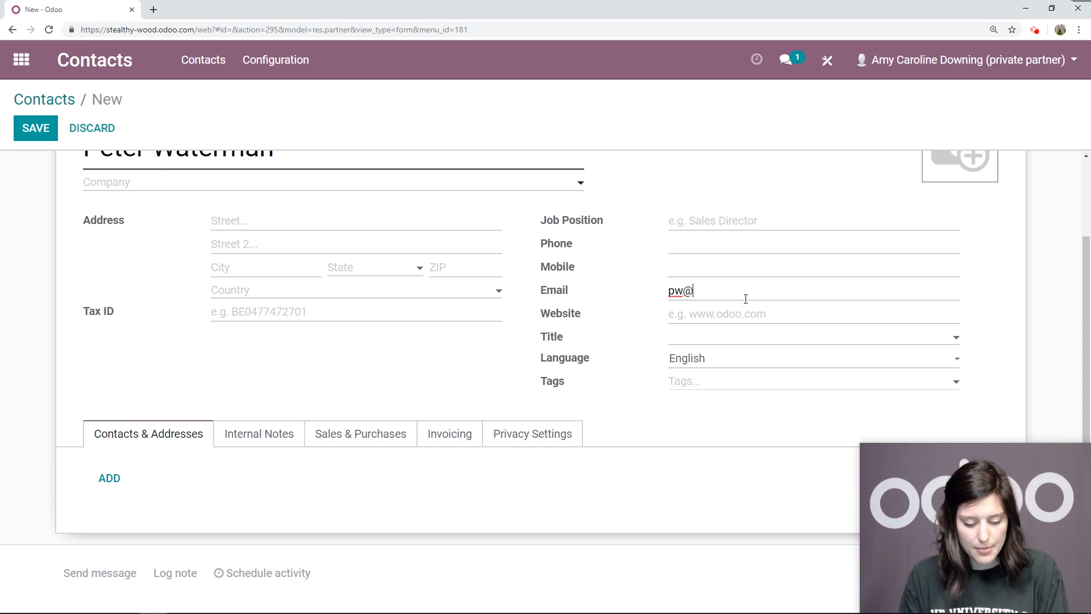
{"action": "type", "text": "example.com"}
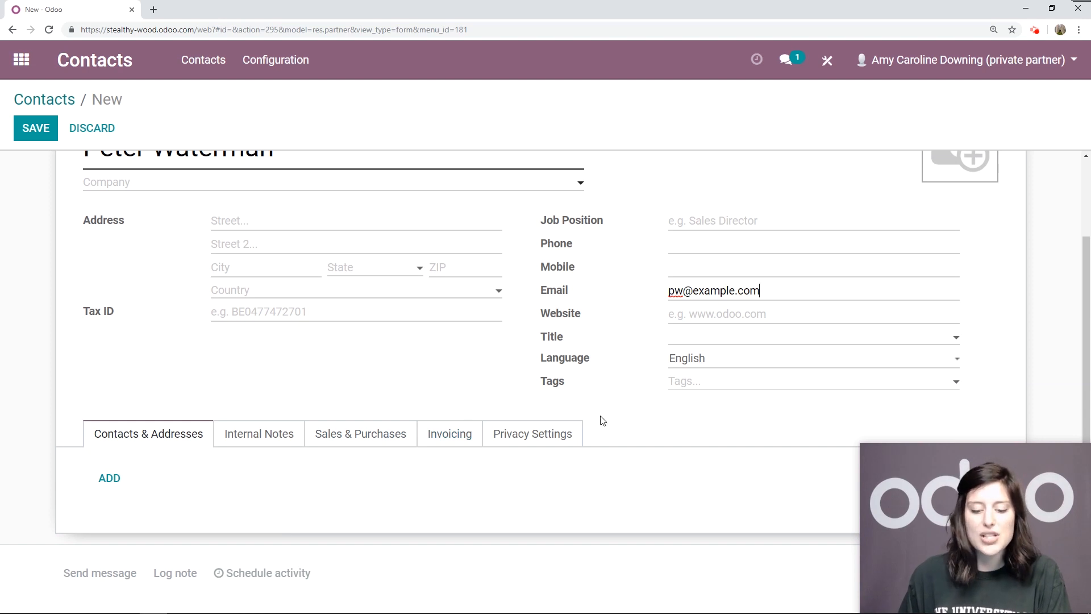
On the contact's Privacy Settings page, enable Has a Public Identity and set Public Identity to Chameleon-Man
{"action": "scroll", "coordinate": [568, 397], "scroll_direction": "down", "scroll_amount": 2}
{"action": "left_click", "coordinate": [550, 351]}
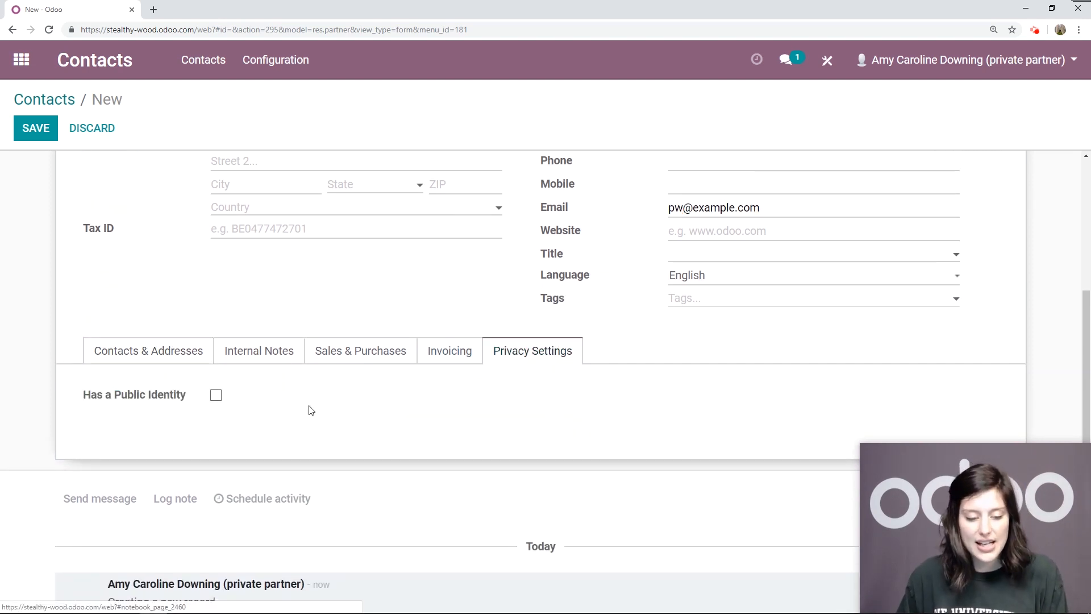
{"action": "left_click", "coordinate": [216, 395]}
{"action": "left_click", "coordinate": [243, 418]}
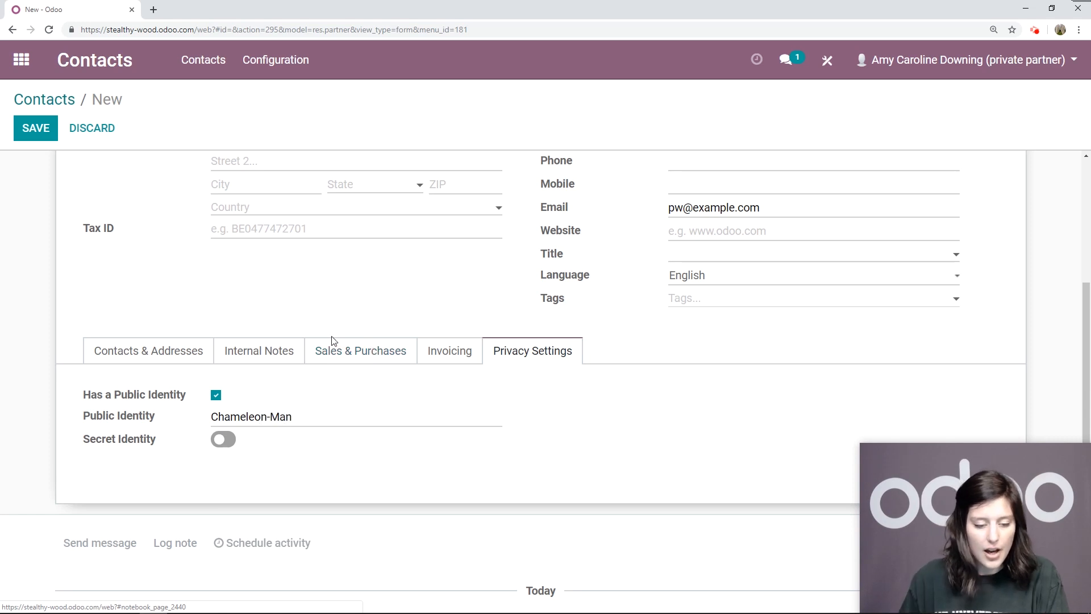
Switch the contact's Secret Identity toggle on and save the contact
{"action": "left_click", "coordinate": [223, 440]}
{"action": "left_click", "coordinate": [221, 440]}
{"action": "left_click", "coordinate": [223, 438]}
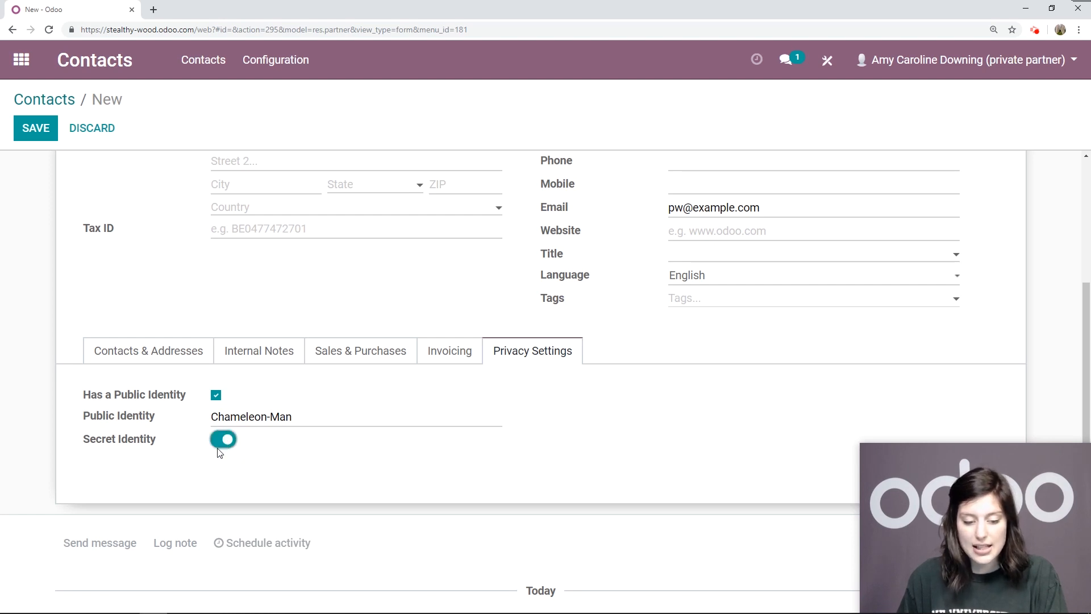
{"action": "left_click", "coordinate": [31, 129]}
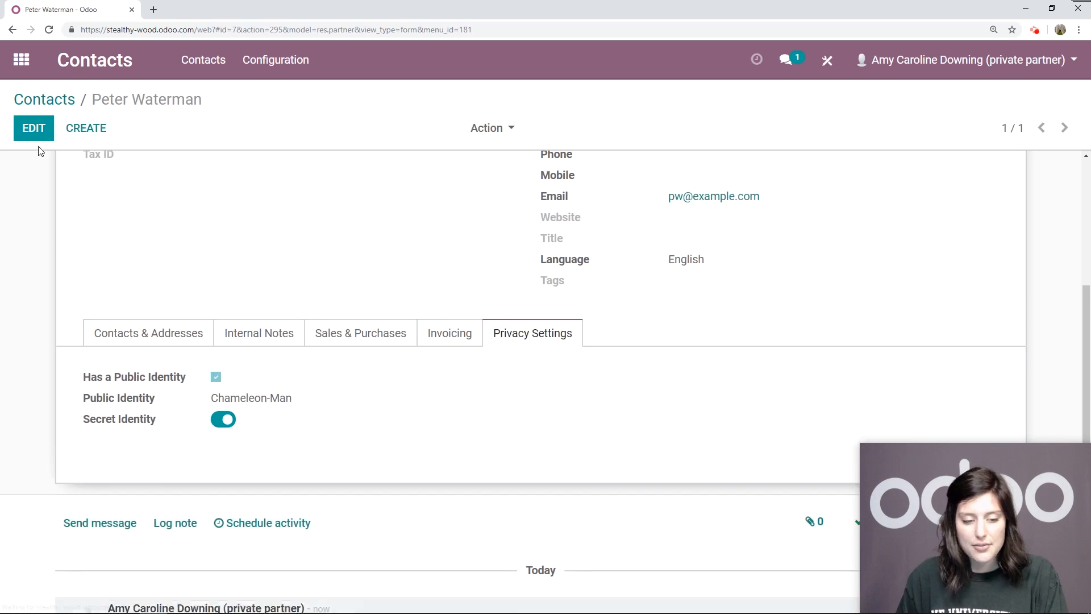
Customize the Contacts list view in Studio by adding the existing Public Identity field as a column between Name and Phone, and close Studio
{"action": "scroll", "coordinate": [361, 228], "scroll_direction": "up", "scroll_amount": 1}
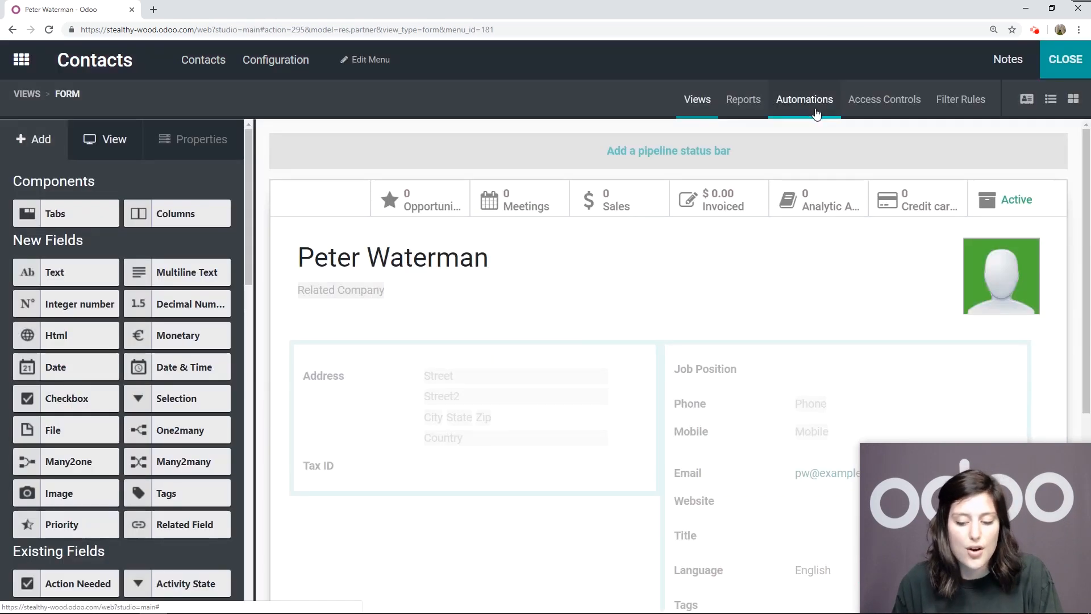
{"action": "left_click", "coordinate": [1051, 99]}
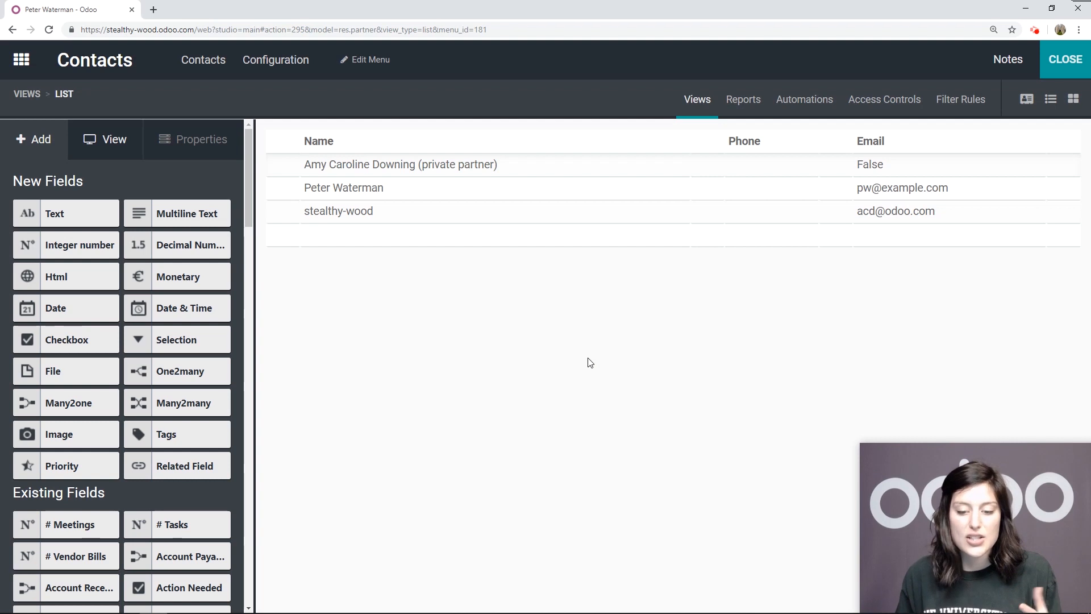
{"action": "scroll", "coordinate": [71, 244], "scroll_direction": "down", "scroll_amount": 5}
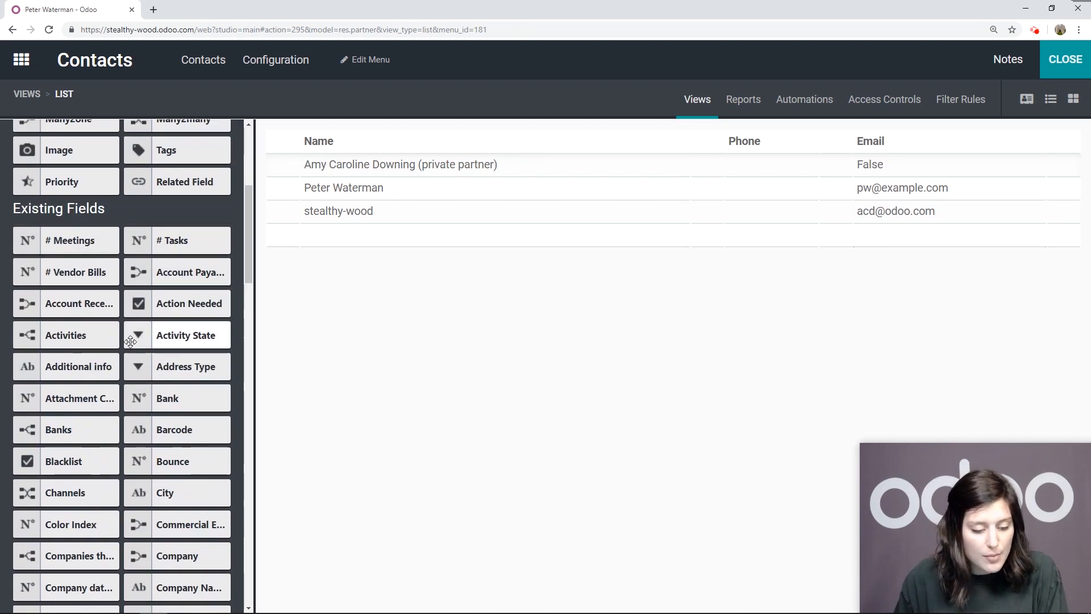
{"action": "scroll", "coordinate": [153, 363], "scroll_direction": "down", "scroll_amount": 9}
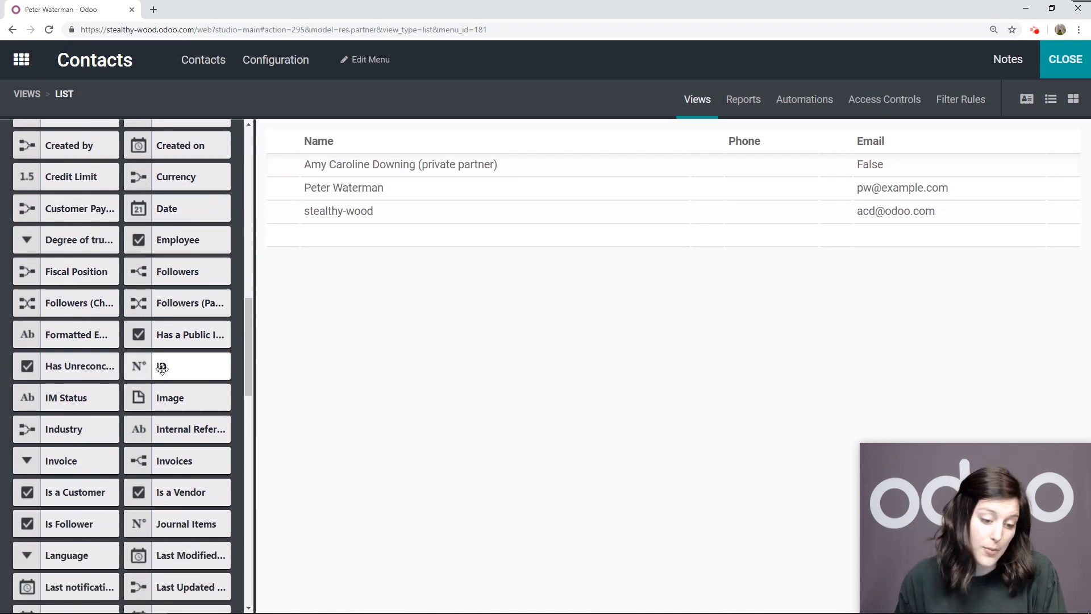
{"action": "mouse_move", "coordinate": [166, 338]}
{"action": "left_mouse_down"}
{"action": "mouse_move", "coordinate": [462, 284]}
{"action": "mouse_move", "coordinate": [591, 169]}
{"action": "mouse_move", "coordinate": [598, 143]}
{"action": "mouse_move", "coordinate": [300, 381]}
{"action": "mouse_move", "coordinate": [152, 355]}
{"action": "left_mouse_up"}
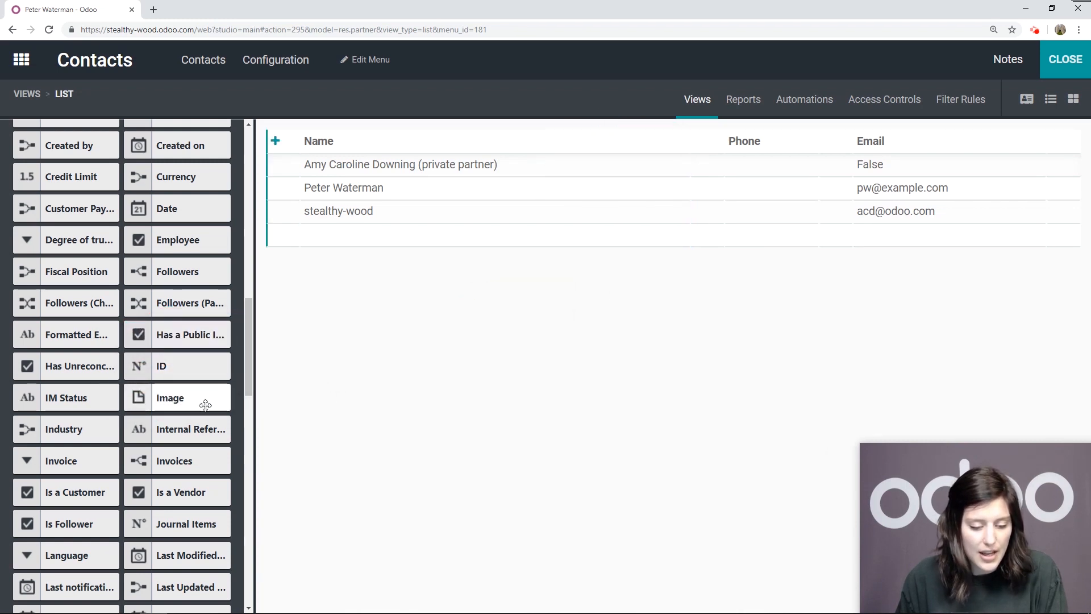
{"action": "scroll", "coordinate": [169, 440], "scroll_direction": "down", "scroll_amount": 2}
{"action": "scroll", "coordinate": [169, 441], "scroll_direction": "down", "scroll_amount": 9}
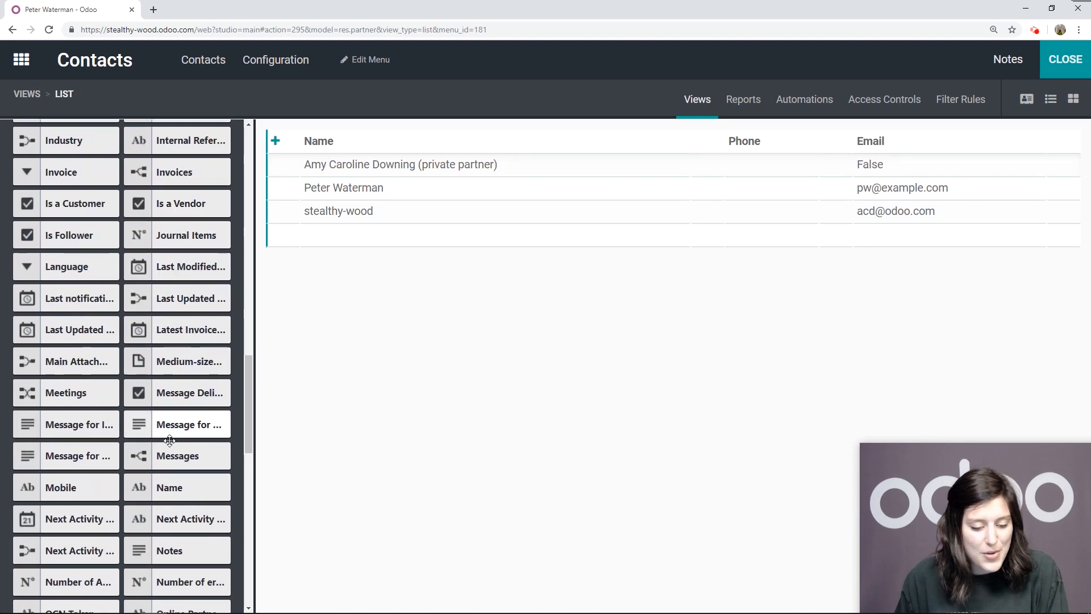
{"action": "scroll", "coordinate": [169, 449], "scroll_direction": "down", "scroll_amount": 2}
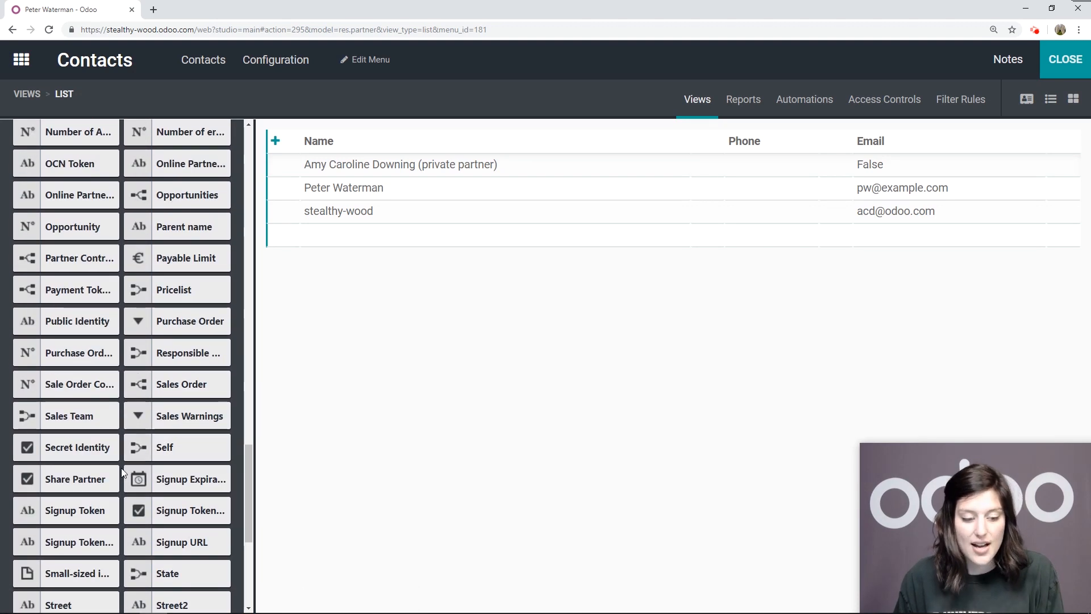
{"action": "scroll", "coordinate": [165, 443], "scroll_direction": "down", "scroll_amount": 1}
{"action": "scroll", "coordinate": [170, 442], "scroll_direction": "up", "scroll_amount": 1}
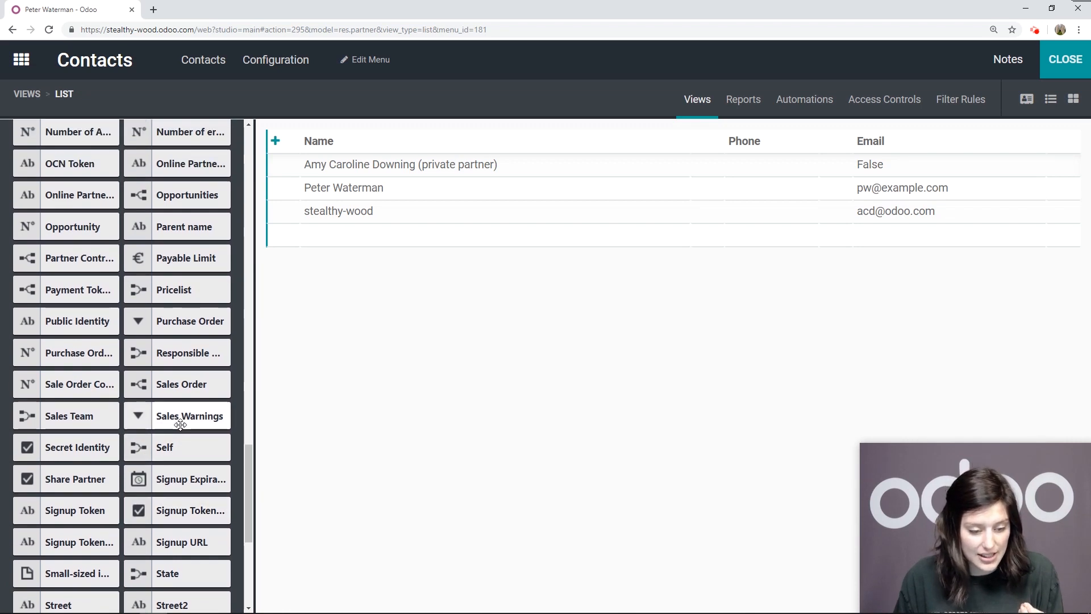
{"action": "scroll", "coordinate": [177, 426], "scroll_direction": "up", "scroll_amount": 1}
{"action": "left_click_drag", "start_coordinate": [67, 377], "coordinate": [606, 139]}
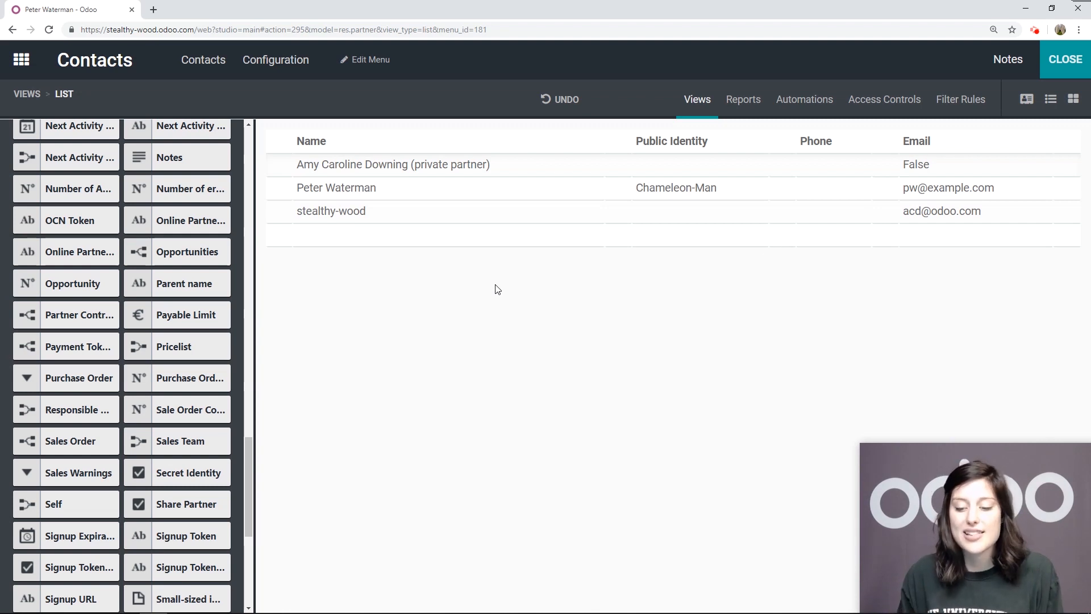
{"action": "left_click", "coordinate": [1066, 60]}
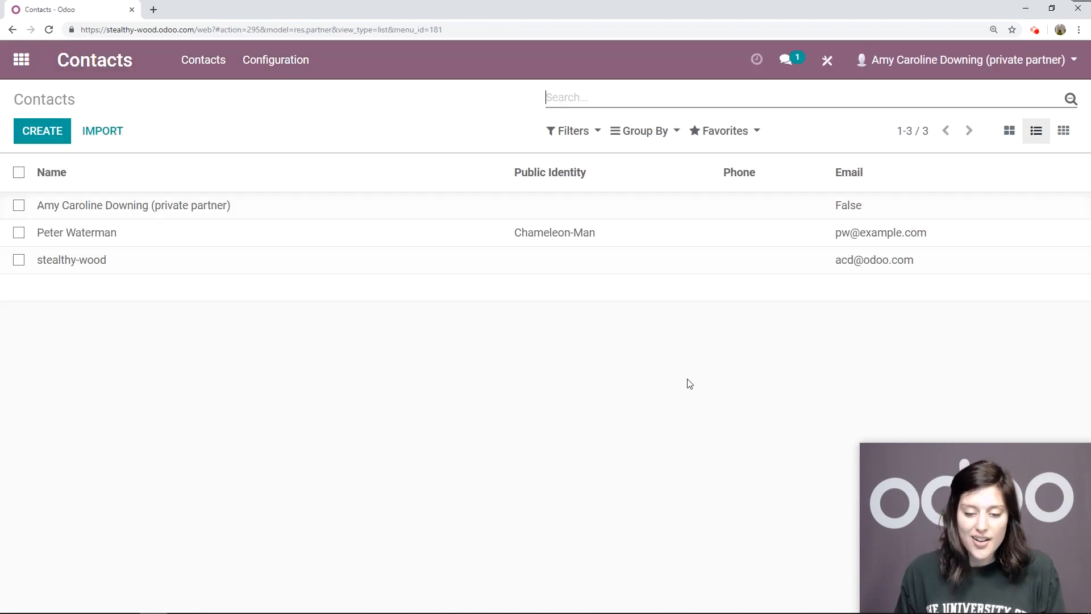